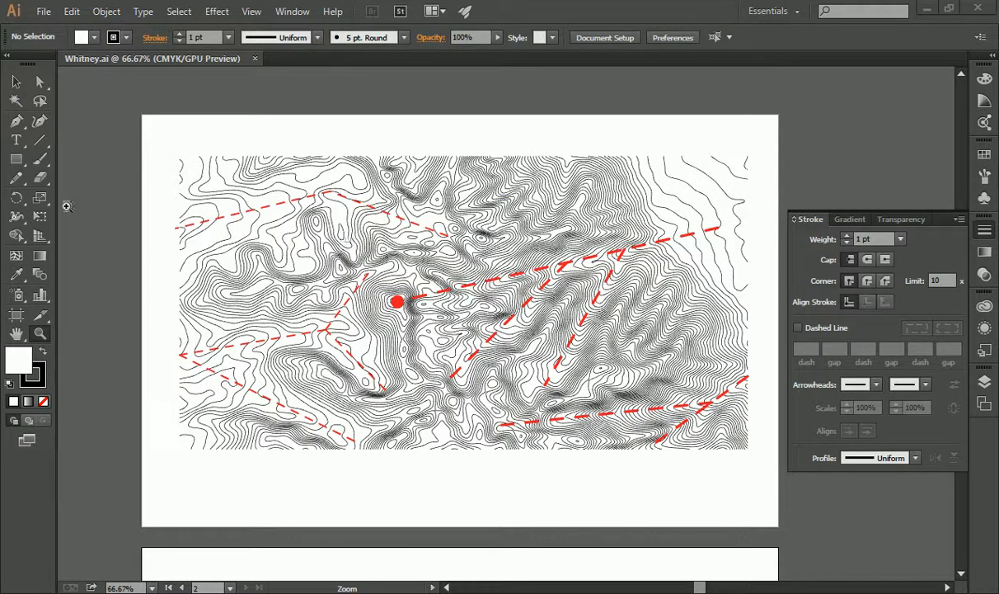
left_click(15, 83)
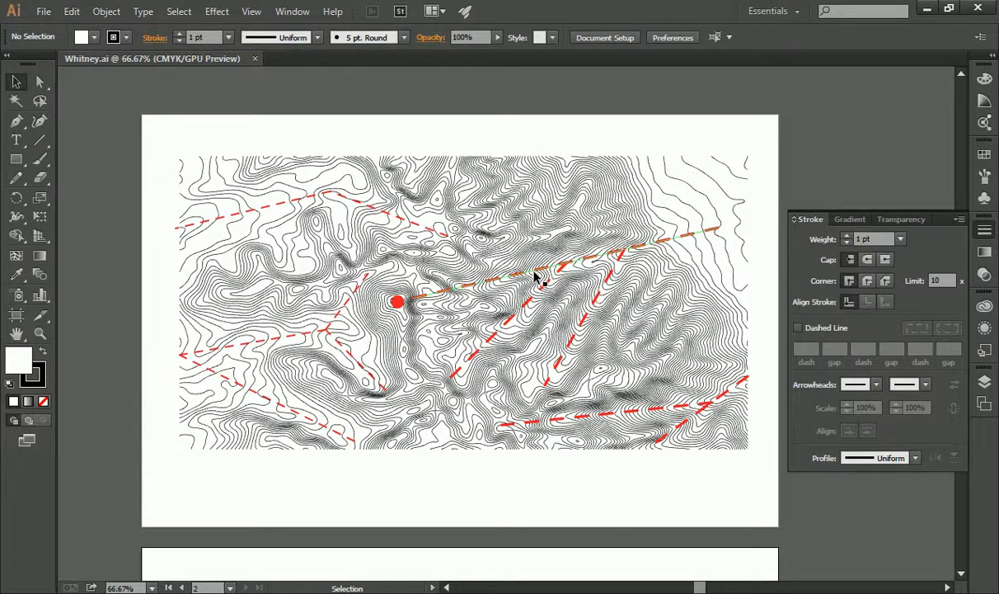
left_click_drag(417, 293, 399, 303)
left_click(399, 303)
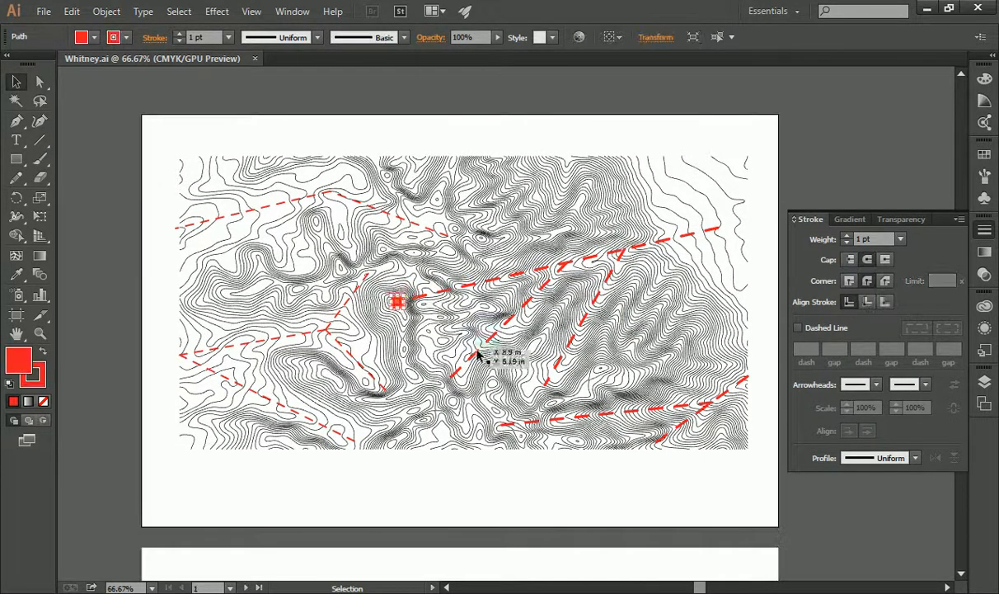
left_click(507, 148)
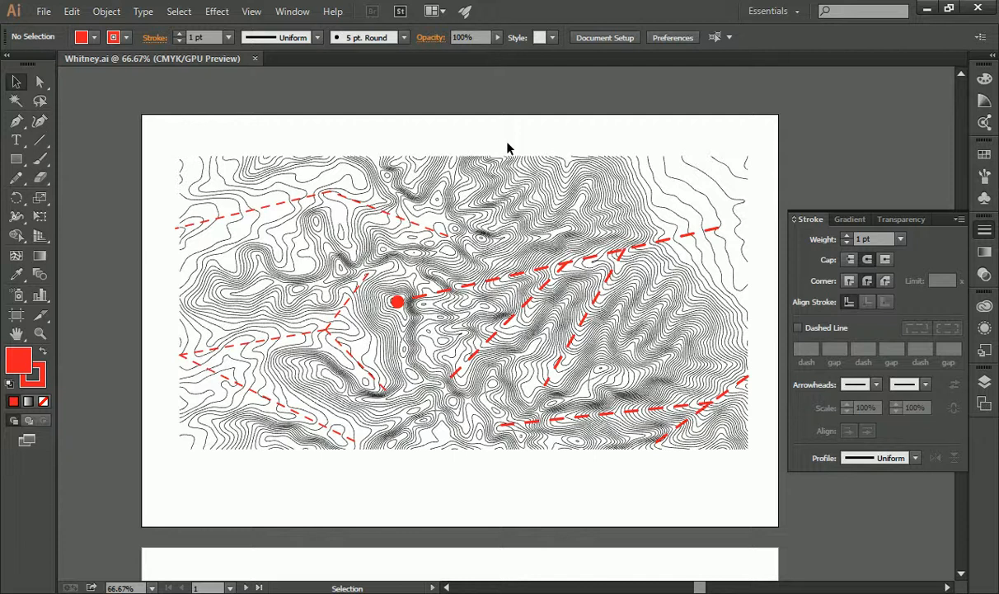
scroll(531, 328, "up", 1)
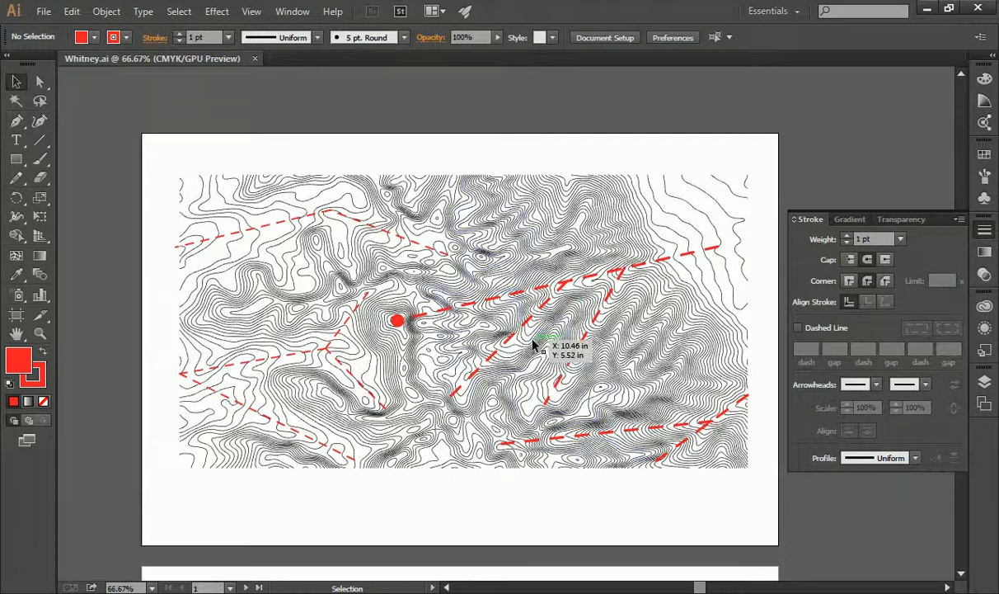
scroll(544, 317, "down", 2)
scroll(555, 347, "up", 2)
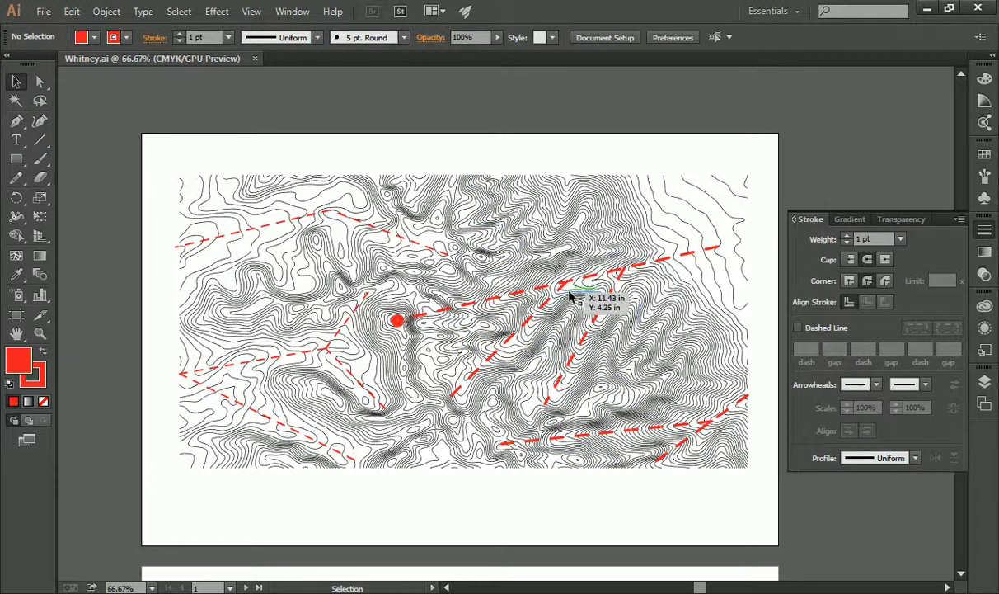
Copy the red dot at the west end of the long dashed line on the first artboard's contour map.
left_click(398, 321)
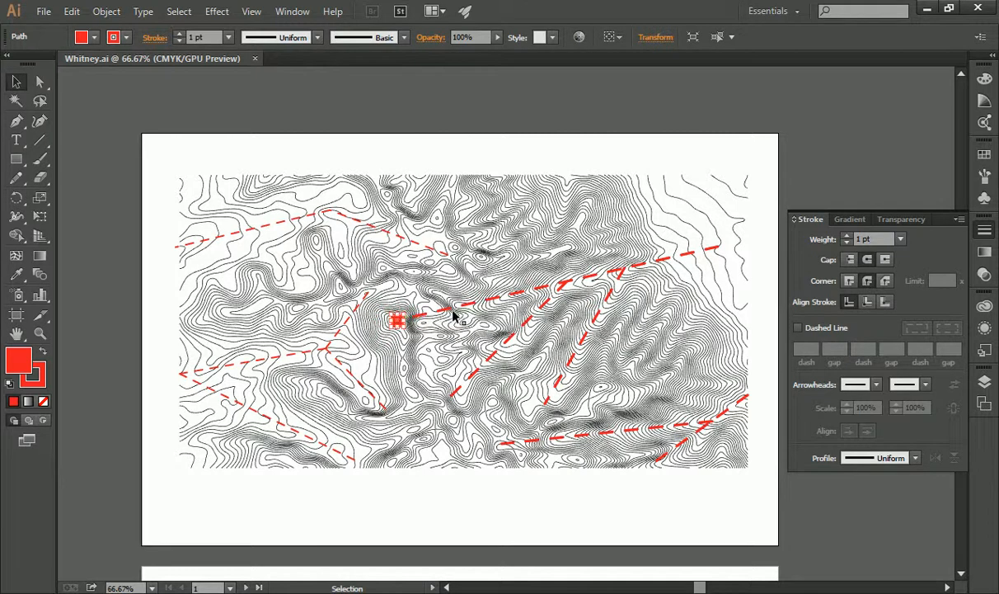
key("ctrl+c")
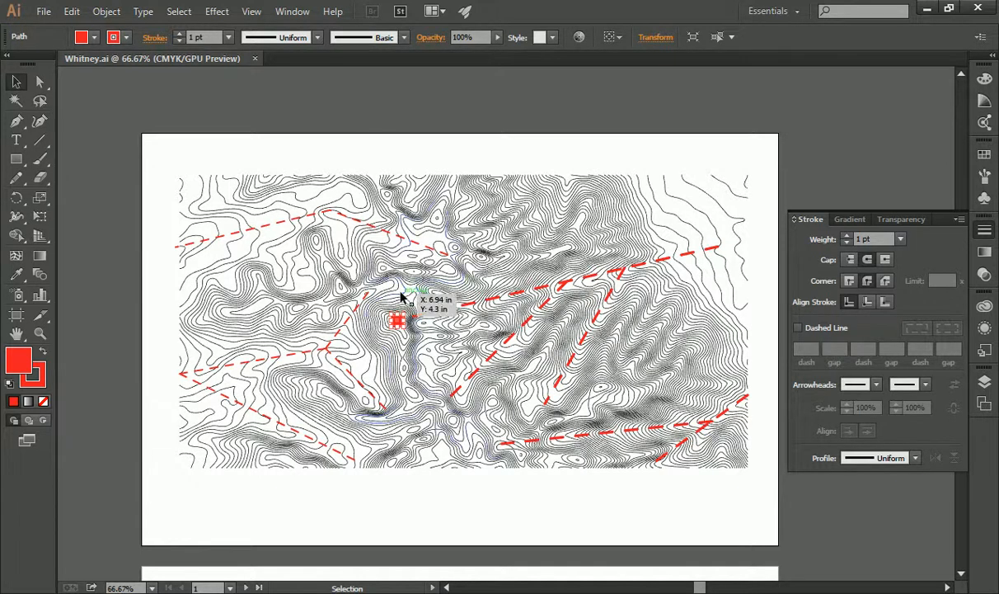
left_click(296, 167)
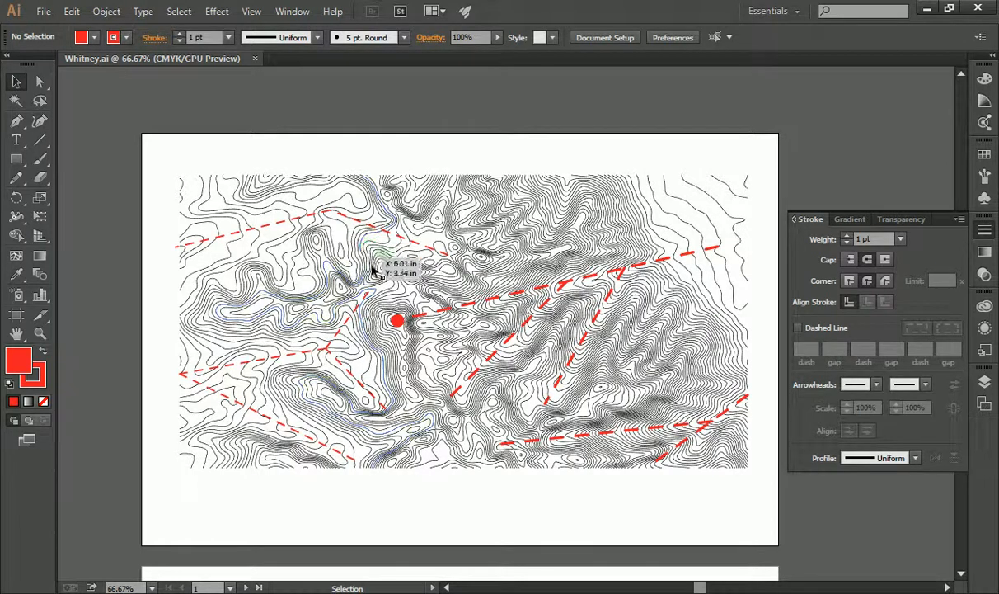
Try placing a copy of the red dot east of the original, beside the nearer diagonal dashed line.
left_click(397, 320)
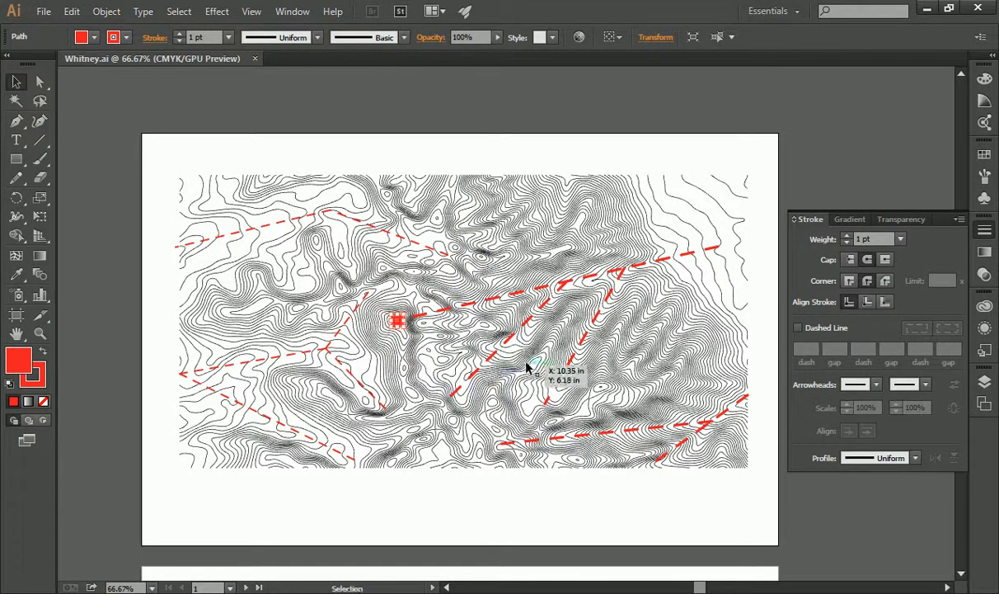
key("a")
left_click(545, 403)
left_click_drag(544, 402, 542, 339)
scroll(515, 346, "up", 2)
key("v")
left_click(39, 333)
left_click(496, 362)
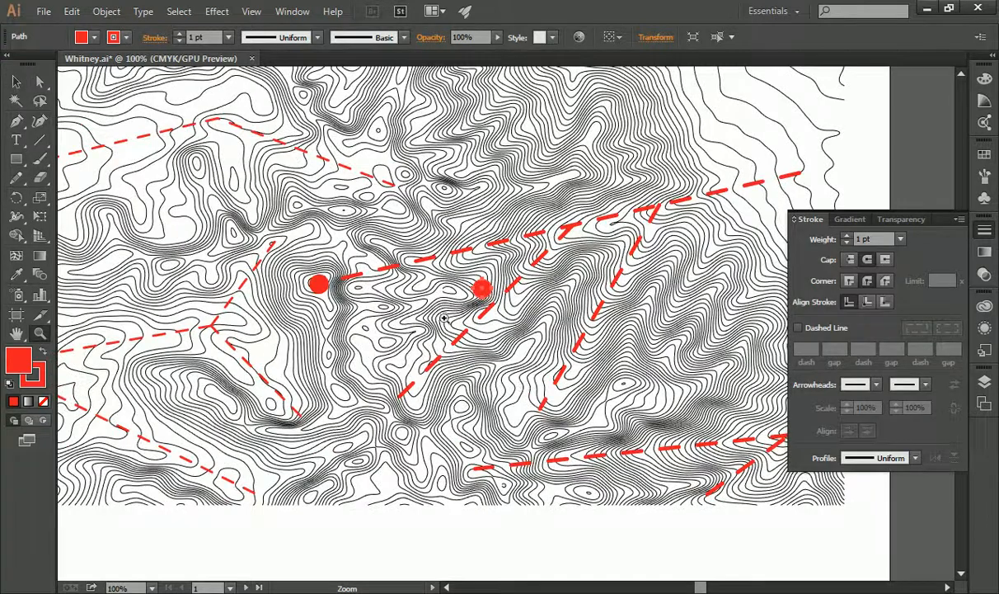
scroll(428, 294, "up", 2)
left_click_drag(699, 587, 699, 587)
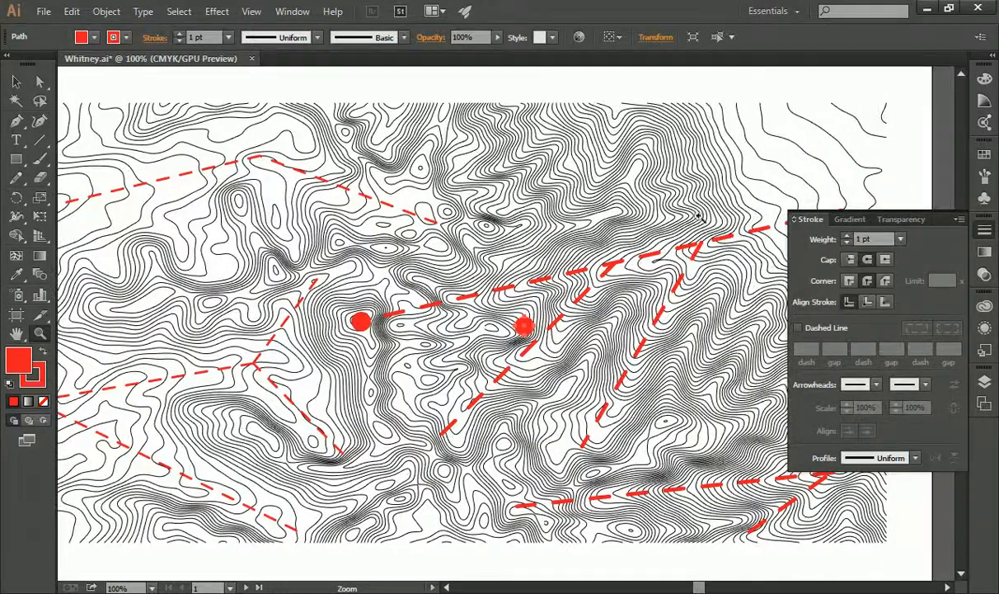
Paste a copy of the red dot and move it between the two diagonal dashed lines, close to the eastern one.
left_click(17, 82)
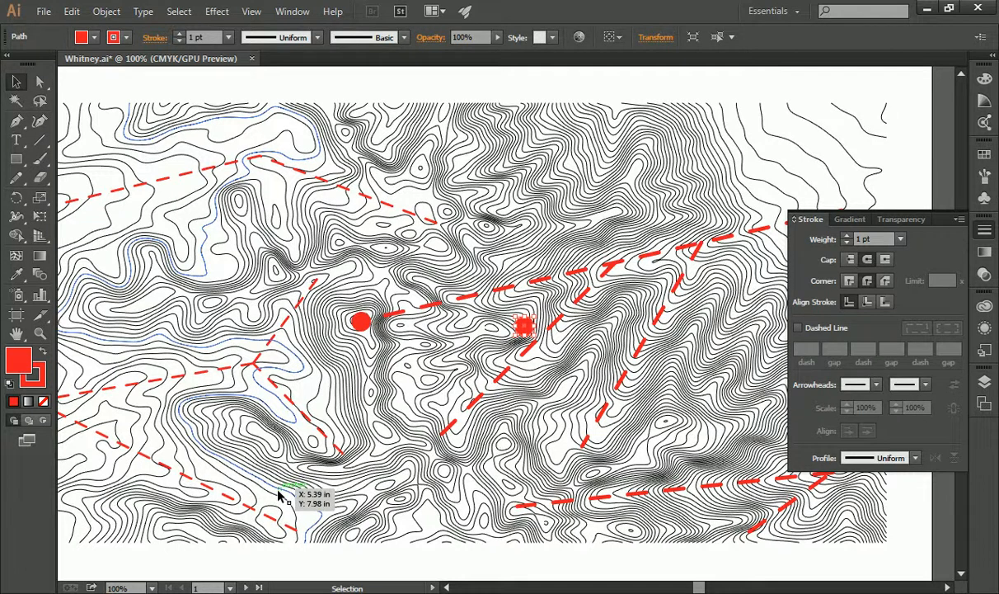
left_click(462, 359)
left_click(365, 326)
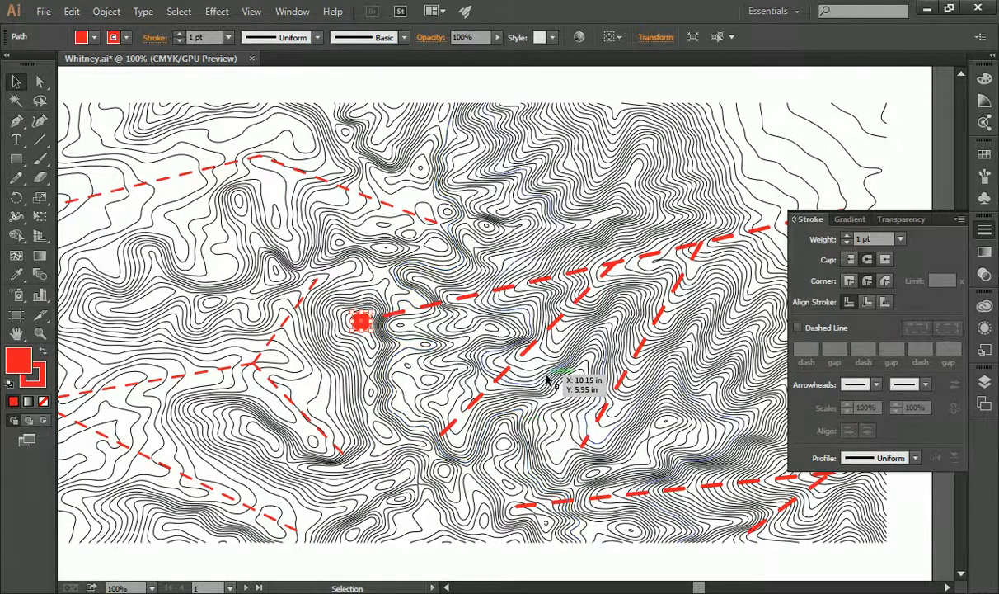
key("ctrl+v")
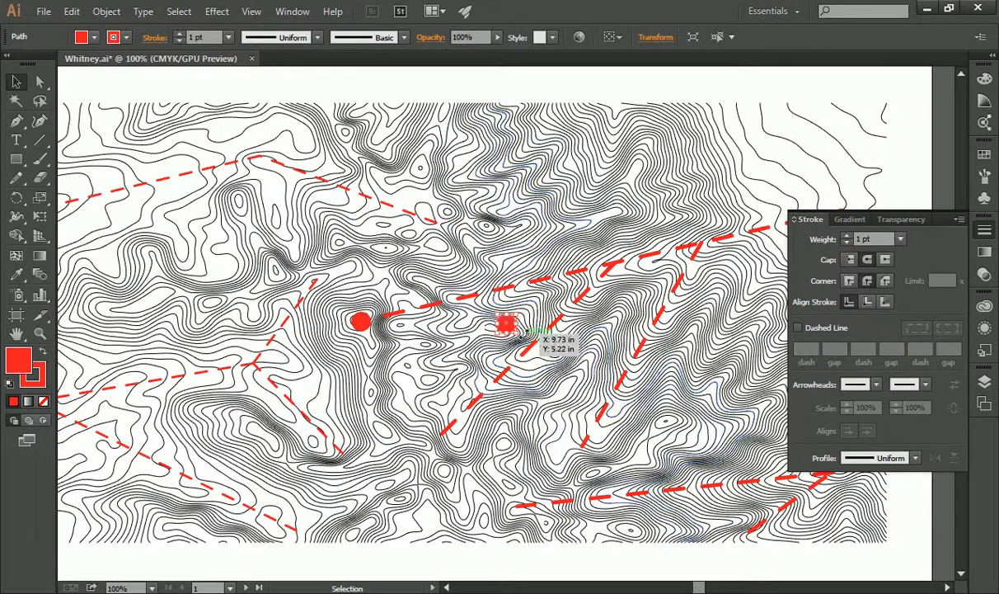
left_click_drag(508, 324, 569, 394)
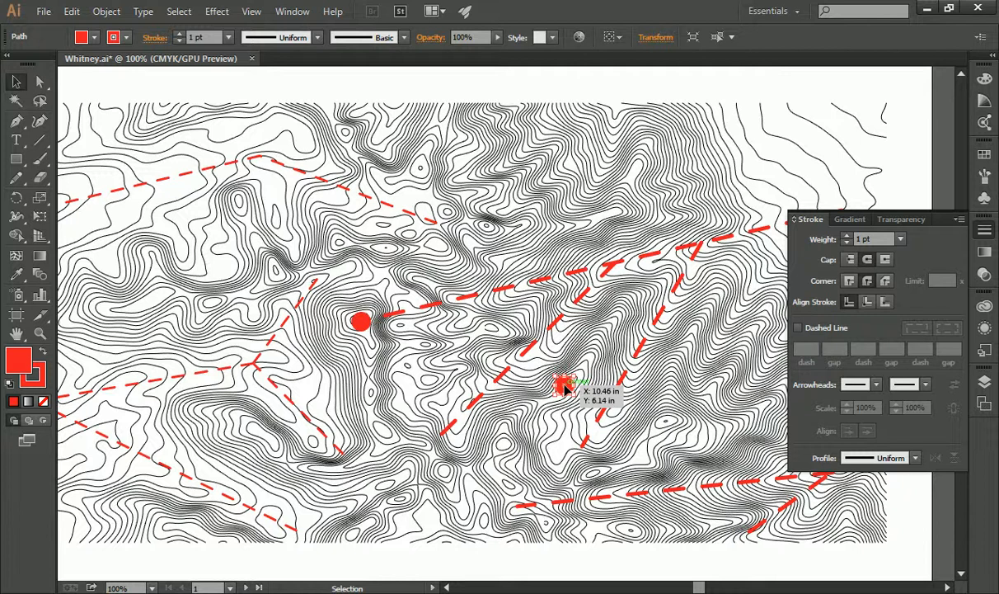
left_click_drag(564, 384, 599, 396)
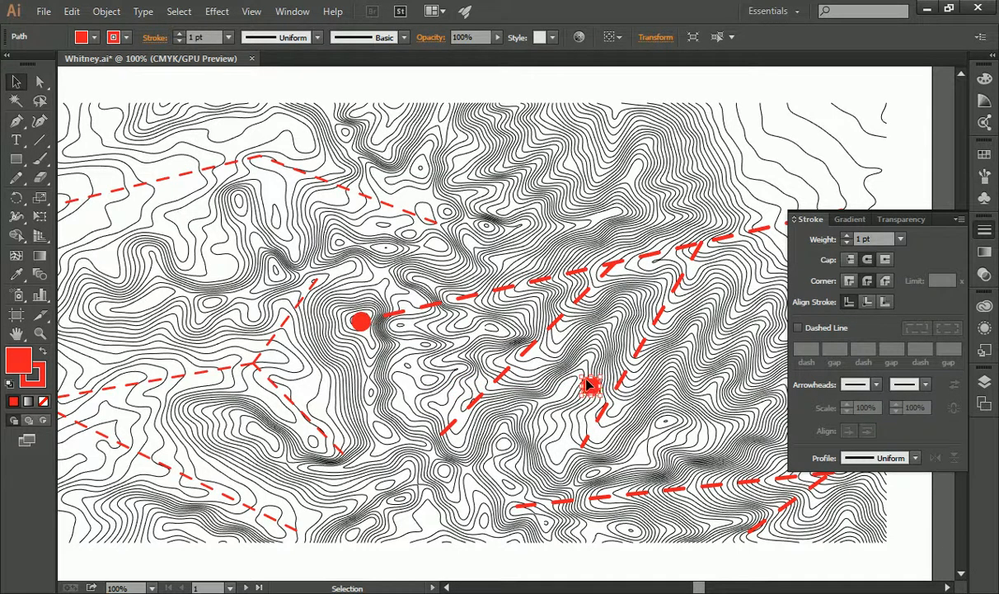
Try stretching the copied red dot into a wide ellipse over the eastern diagonal dashed line, and undo it.
left_click(39, 331)
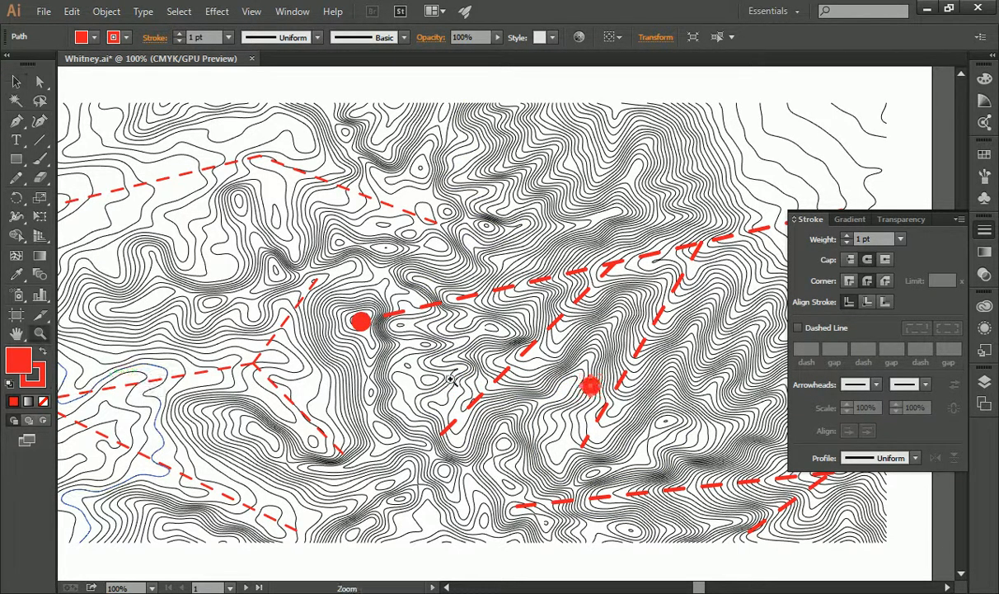
left_click(500, 358, "alt")
left_click(554, 318, "alt")
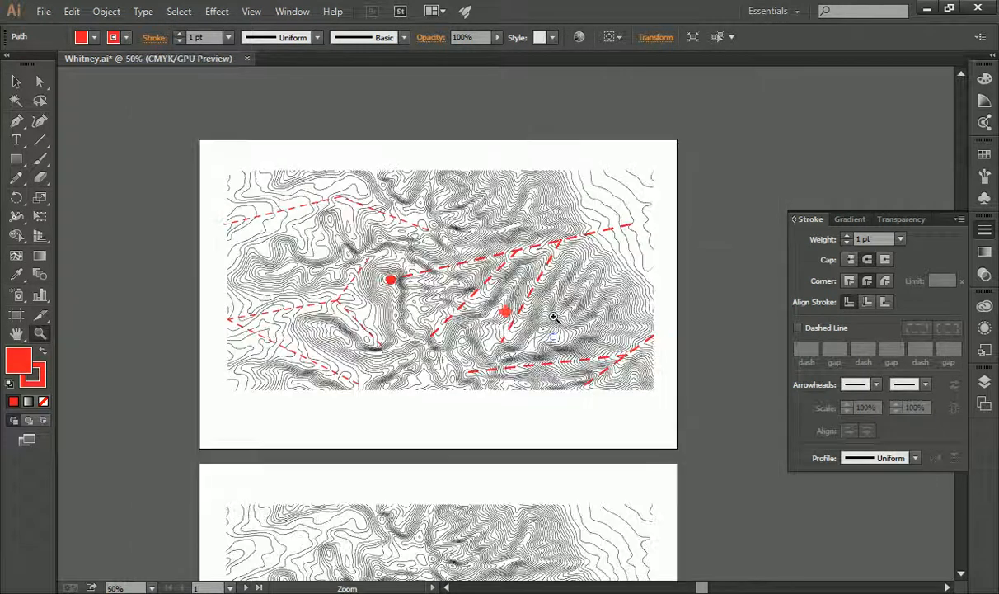
left_click(15, 81)
left_click(504, 312)
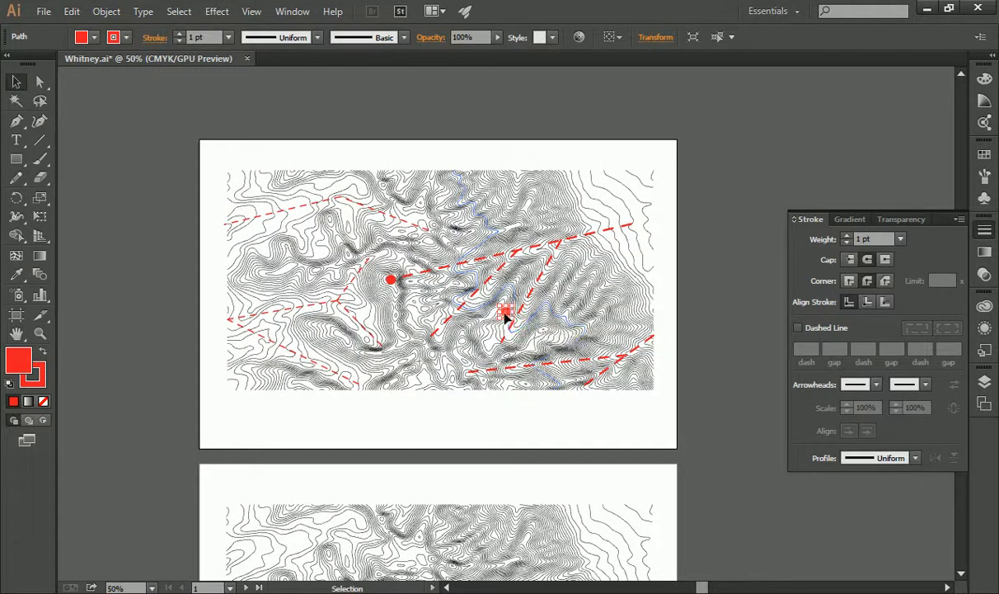
left_click_drag(503, 313, 606, 269)
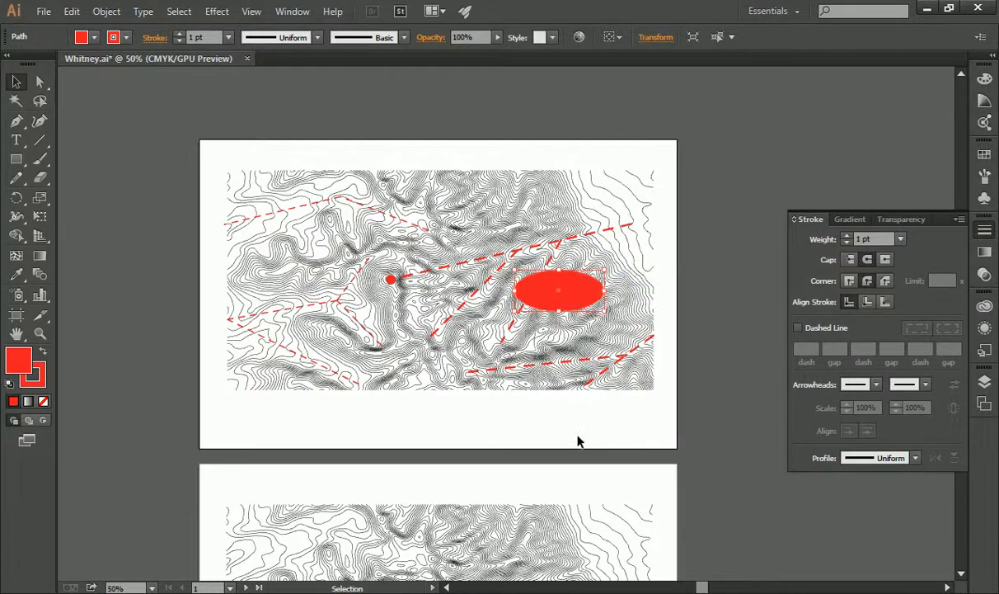
key("ctrl+z")
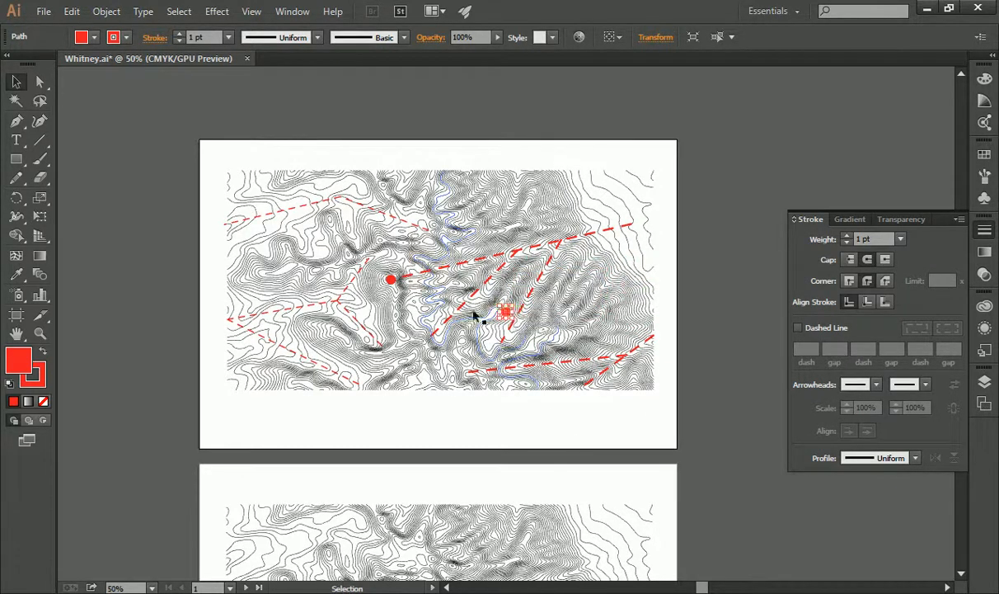
Examine the copied dot's location among the contour lines up close and within the whole map.
left_click(39, 333)
left_click(504, 279)
left_click(472, 342)
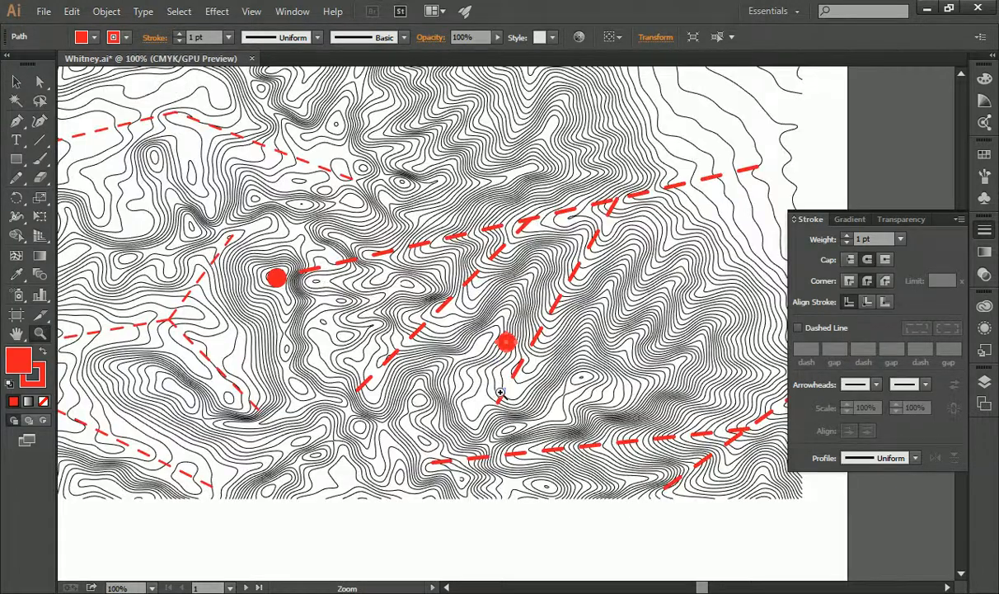
left_click(489, 318)
scroll(495, 330, "down", 1)
left_click(417, 272, "alt")
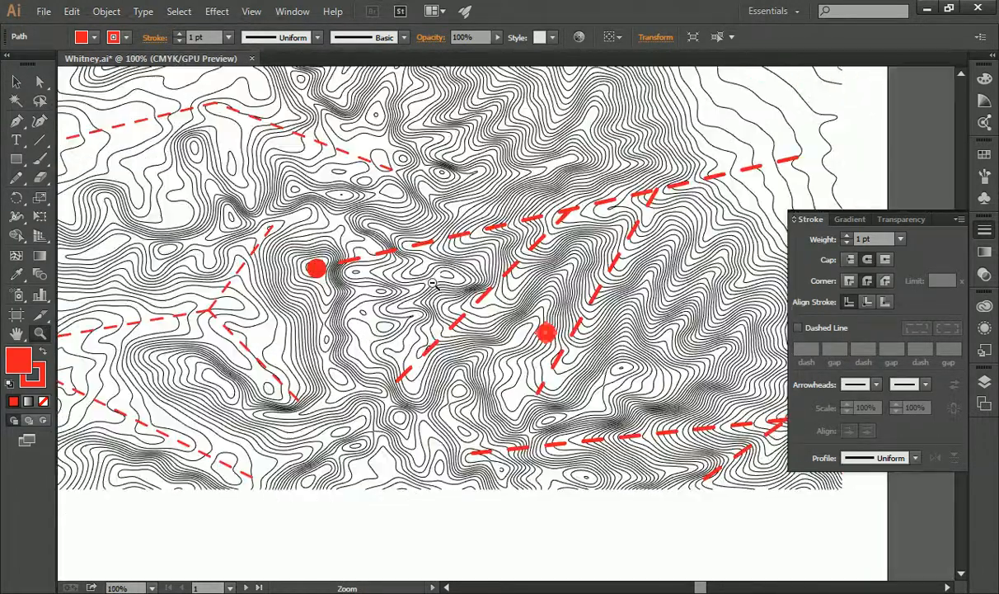
scroll(391, 280, "up", 1)
left_click(442, 315, "alt")
scroll(507, 351, "up", 1)
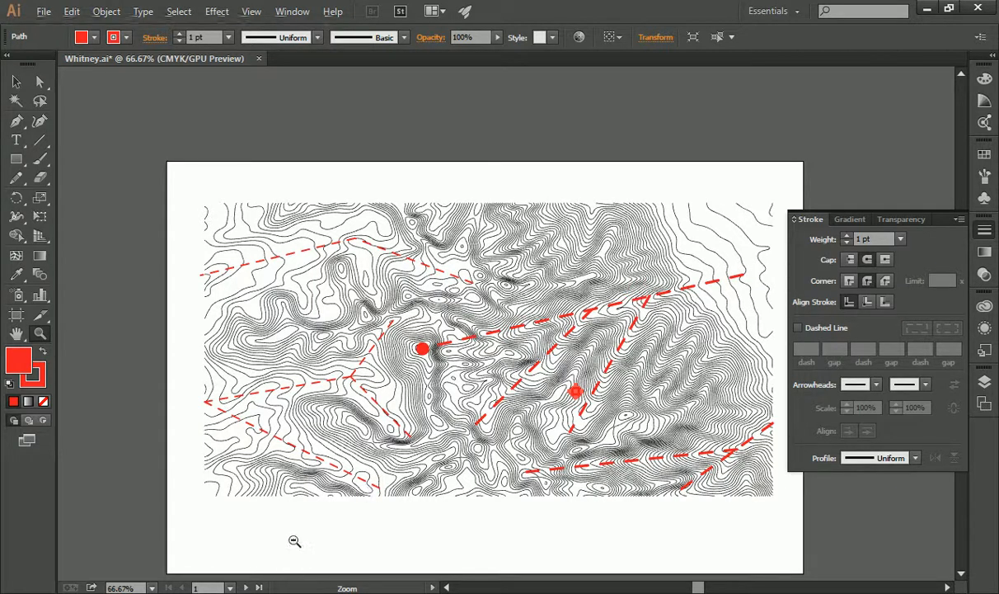
Switch to Google Chrome and search for images of "eagles nest germany".
key("alt+Tab")
mouse_move(652, 334)
key("alt+Tab")
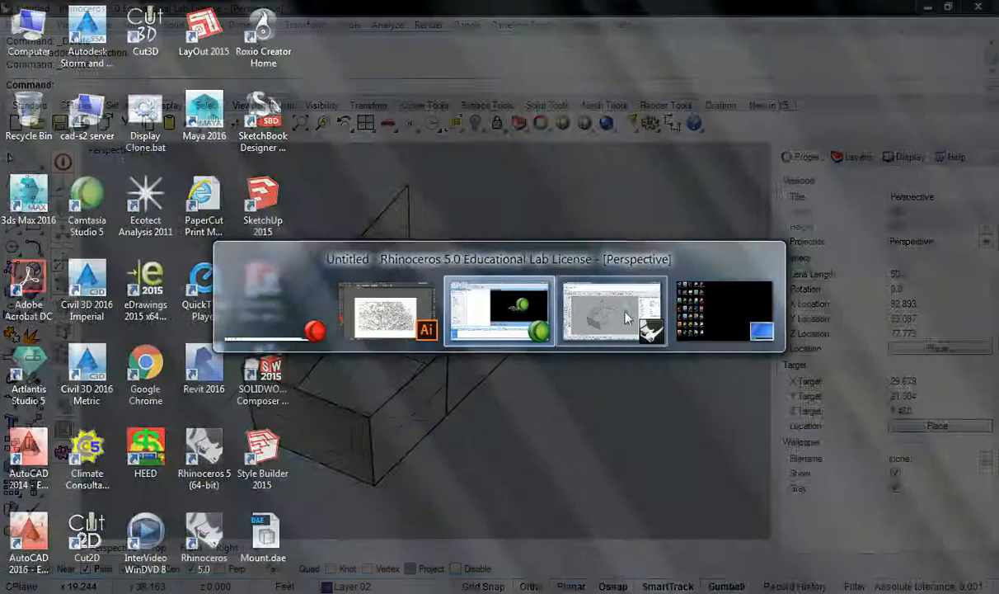
key("super")
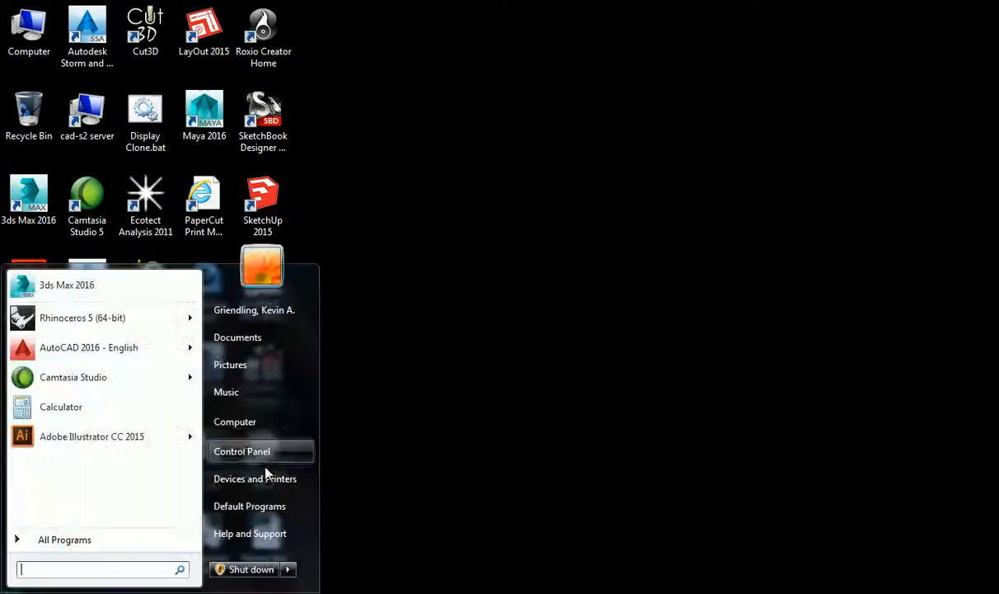
left_click(209, 593)
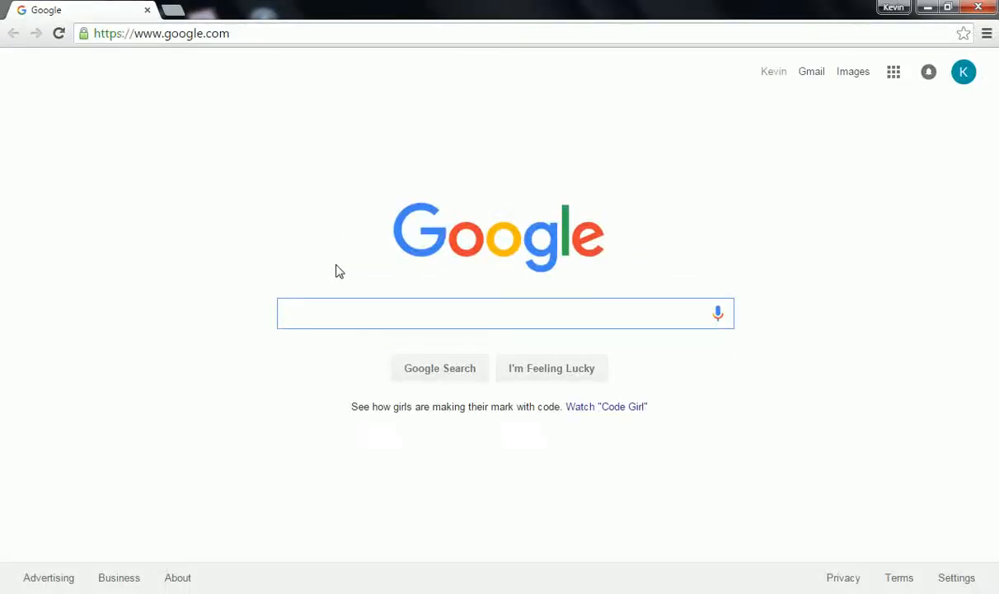
type("eagles nest germany")
key("Return")
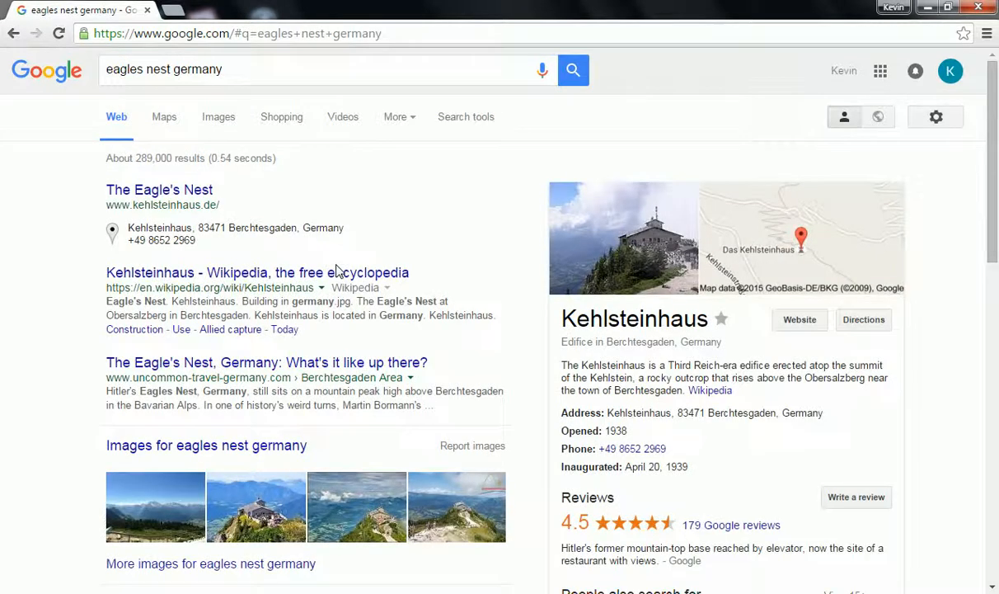
left_click(217, 118)
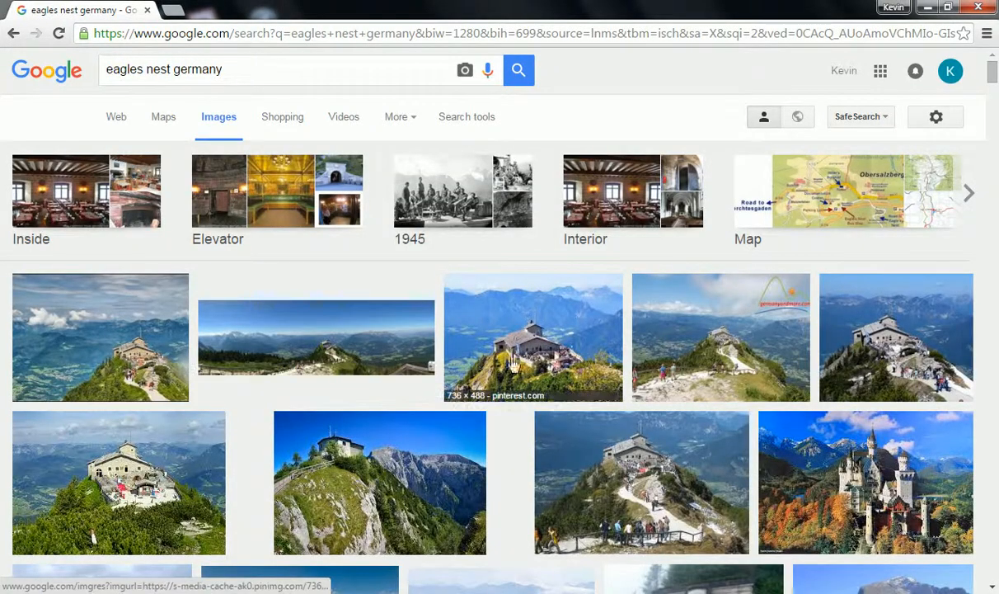
Examine enlarged Eagle's Nest photos from Pinterest and Deano's Travels for how the building sits on the mountain.
left_click(463, 371)
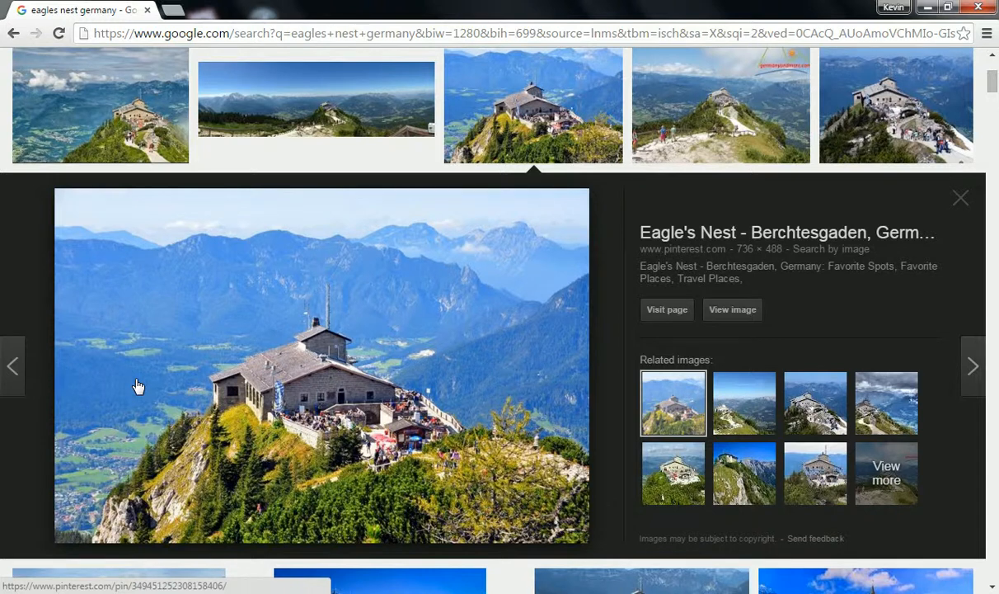
scroll(254, 297, "down", 5)
scroll(283, 319, "down", 2)
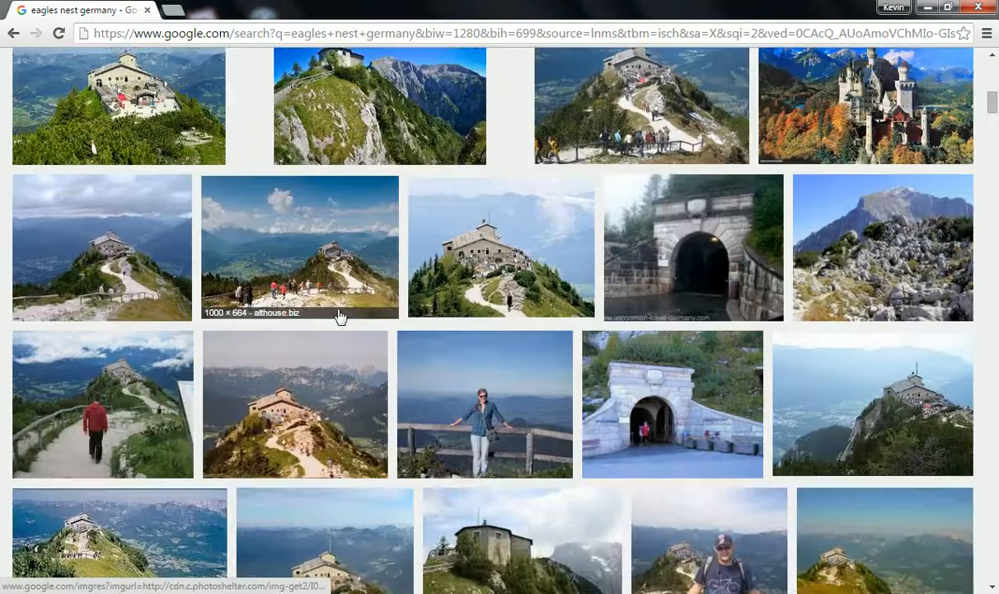
scroll(402, 330, "down", 3)
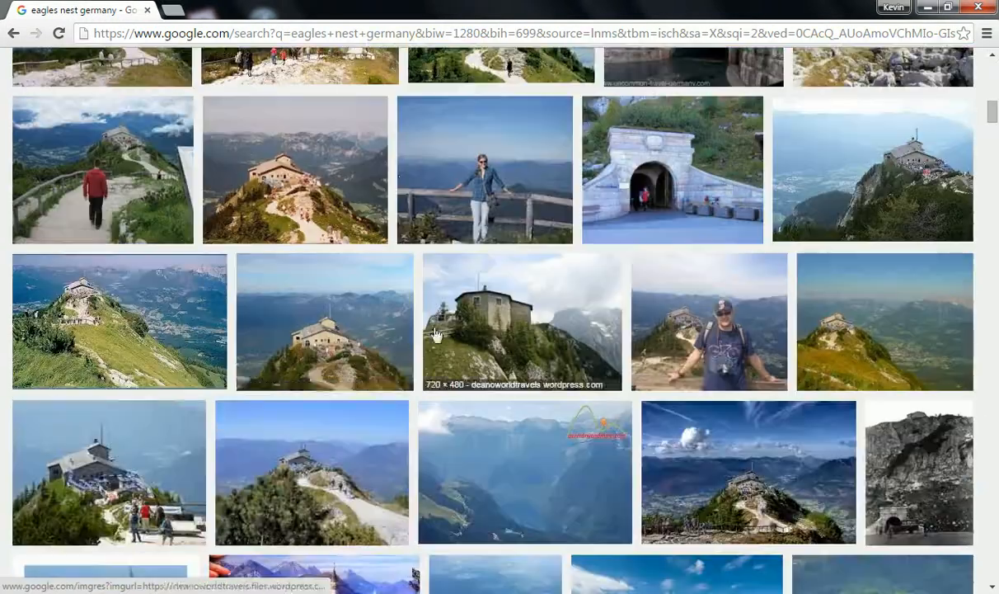
left_click(528, 302)
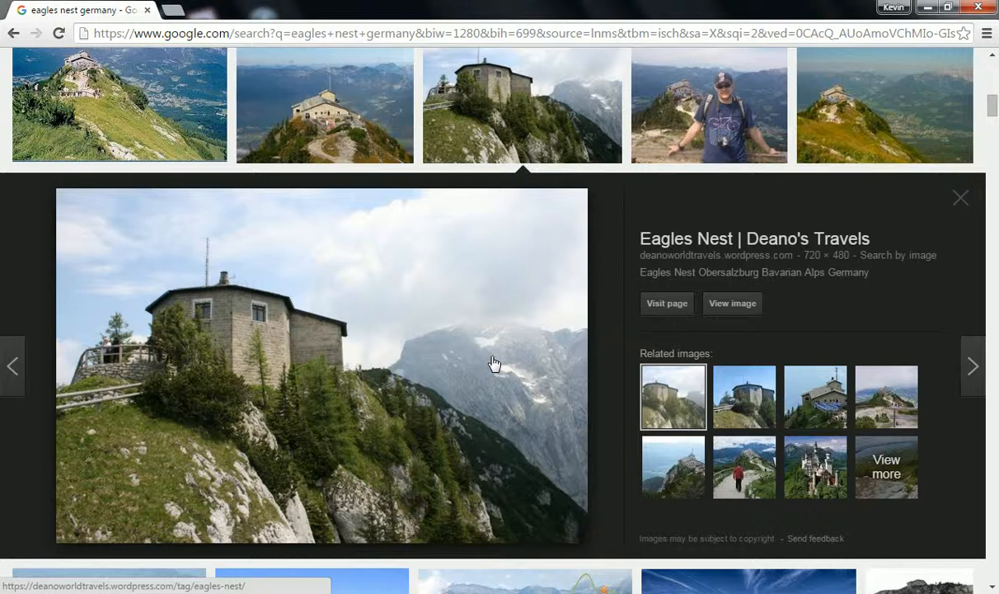
left_click(961, 200)
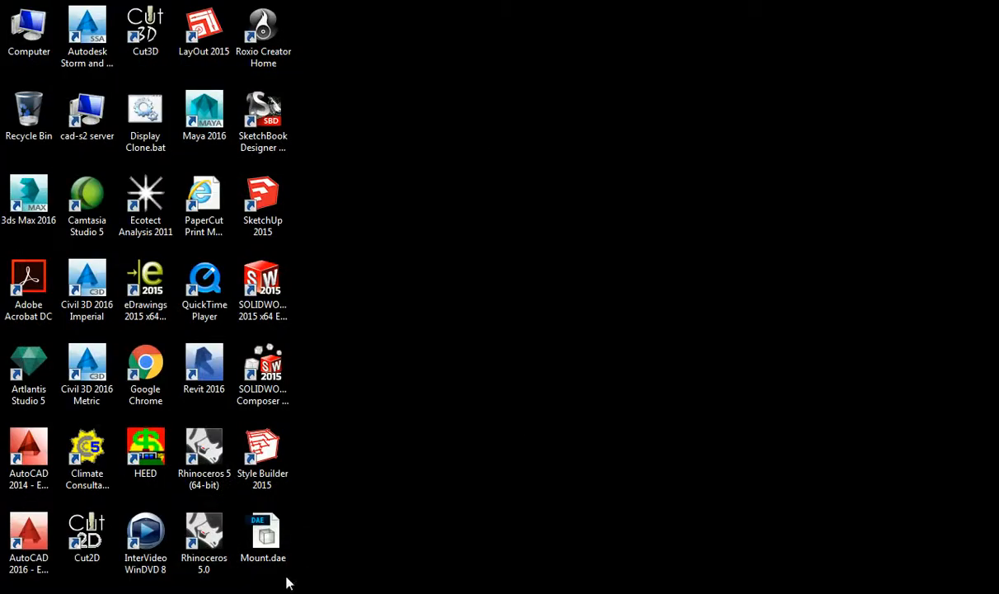
Switch to Rhinoceros to view the perspective terrain model, and return to Illustrator.
key("alt+Tab")
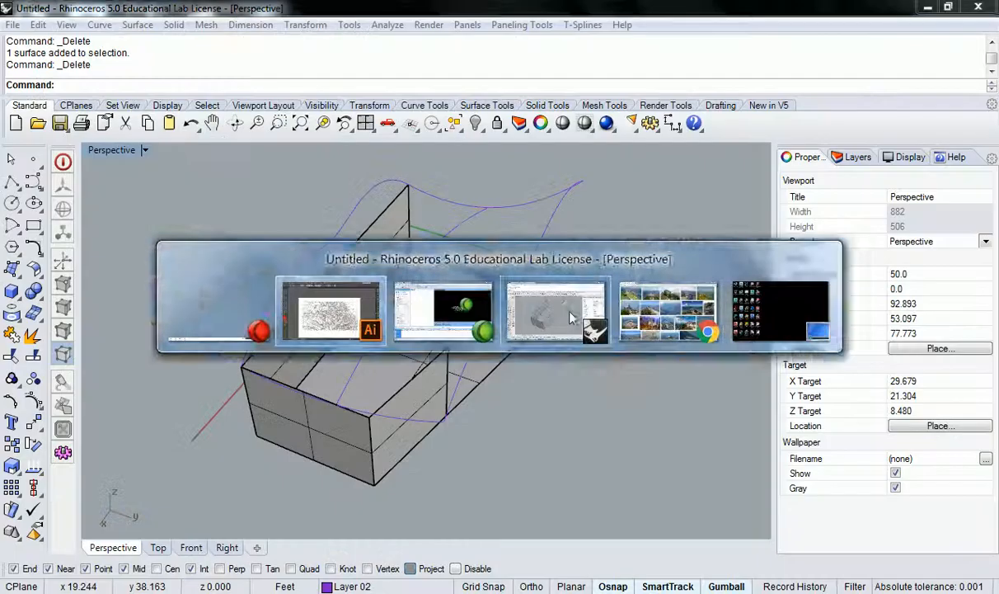
left_click(557, 312)
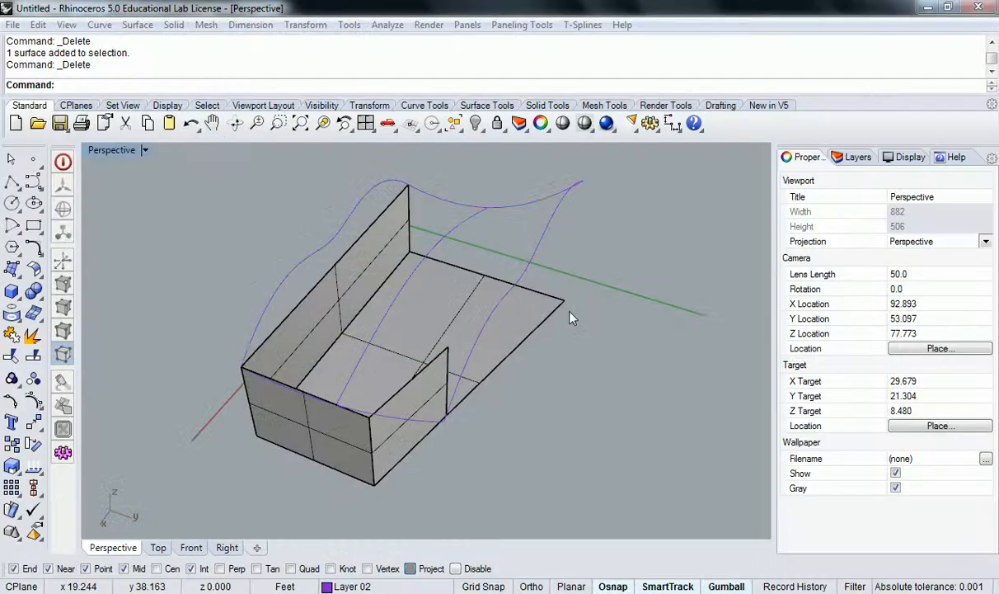
key("alt+Tab")
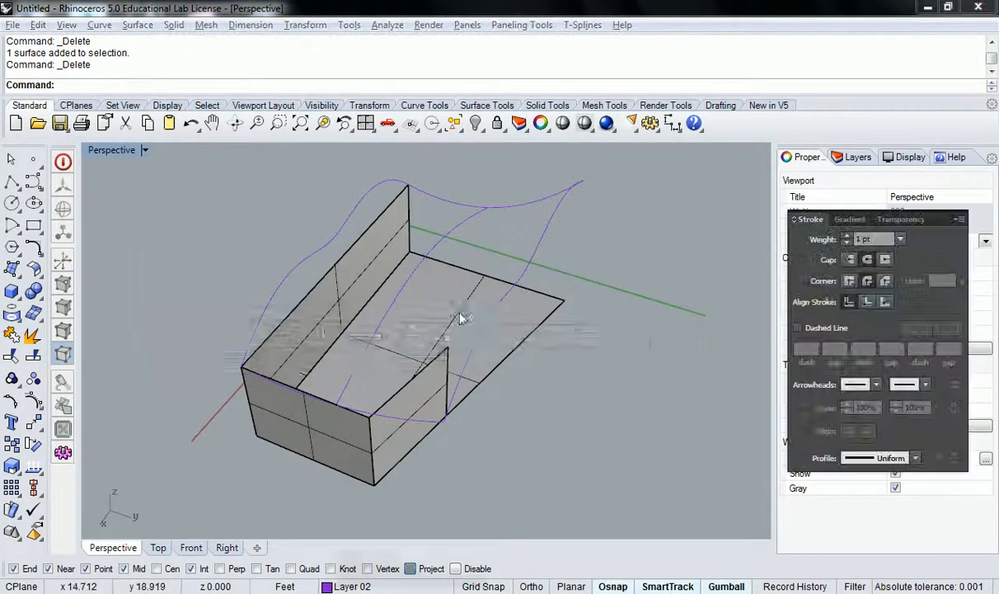
Move the copied red dot southwest to the contour peak just east of the middle diagonal dashed line's lower end.
scroll(580, 409, "down", 1)
scroll(580, 410, "up", 2)
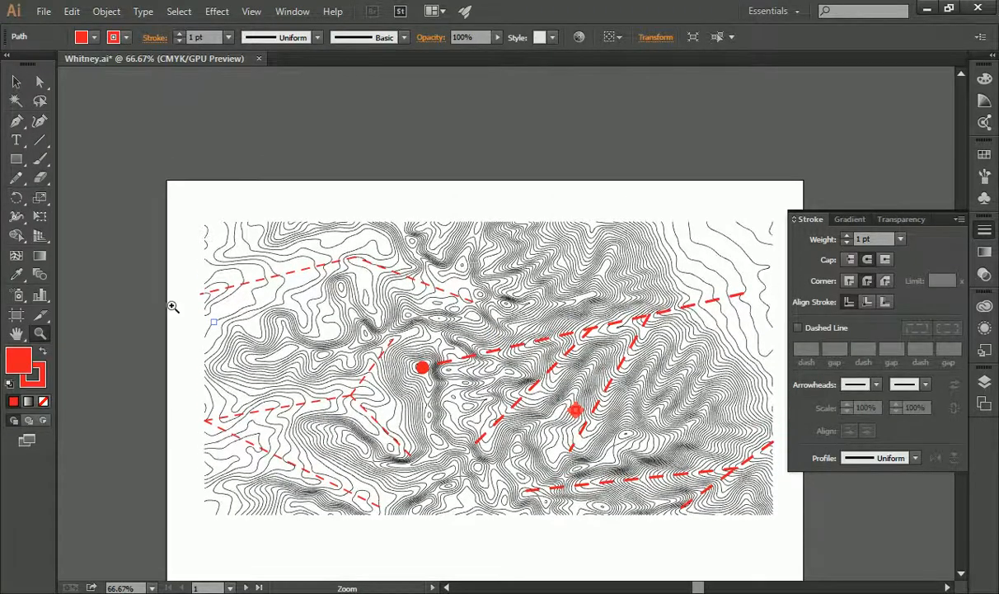
left_click(623, 368)
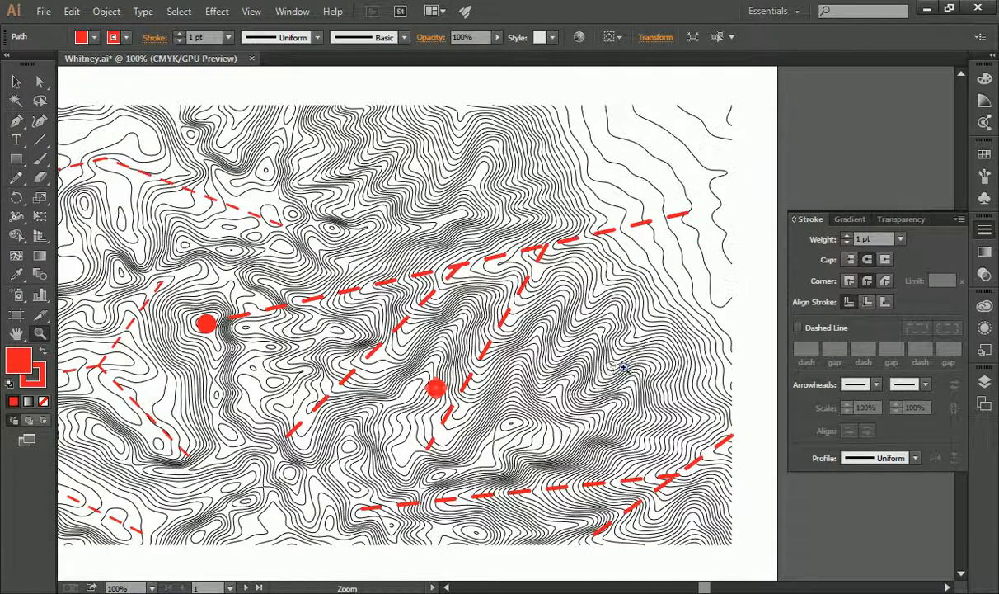
scroll(499, 223, "left", 5)
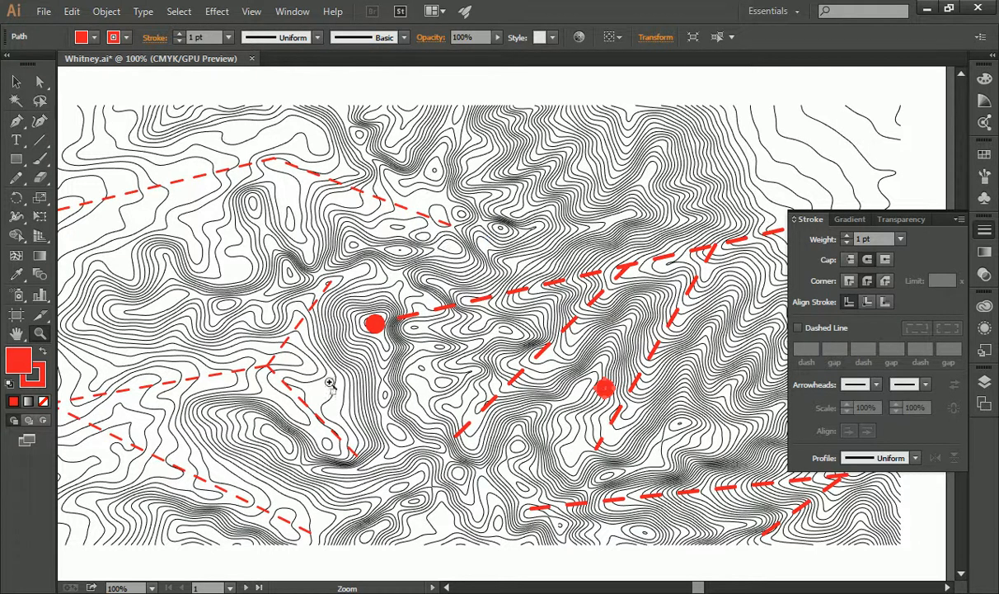
left_click(15, 81)
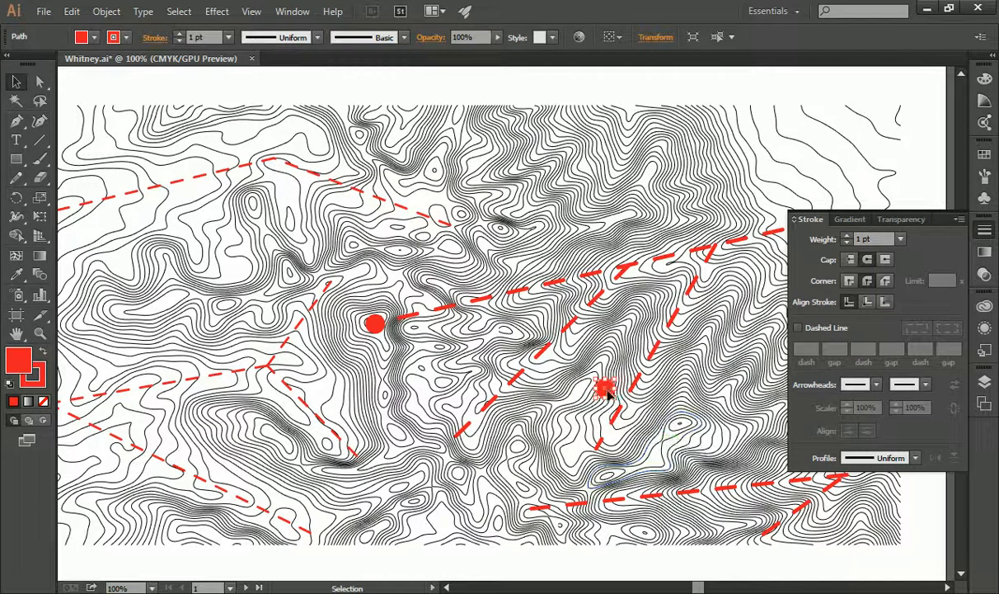
left_click_drag(605, 389, 522, 431)
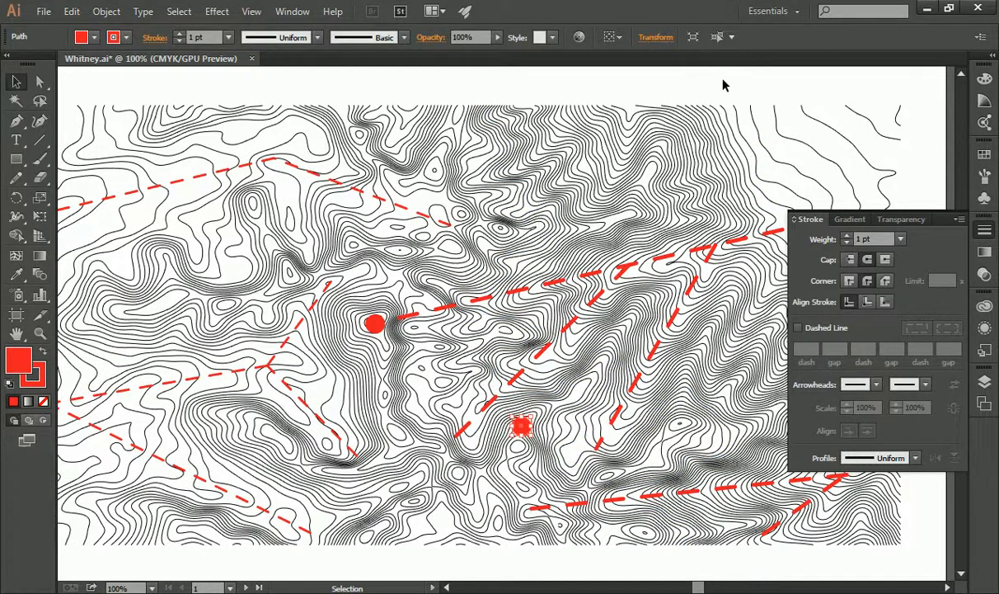
Recolor the moved dot with a dark blue fill and stroke, deselect it, and collapse the Stroke panel.
left_click(95, 37)
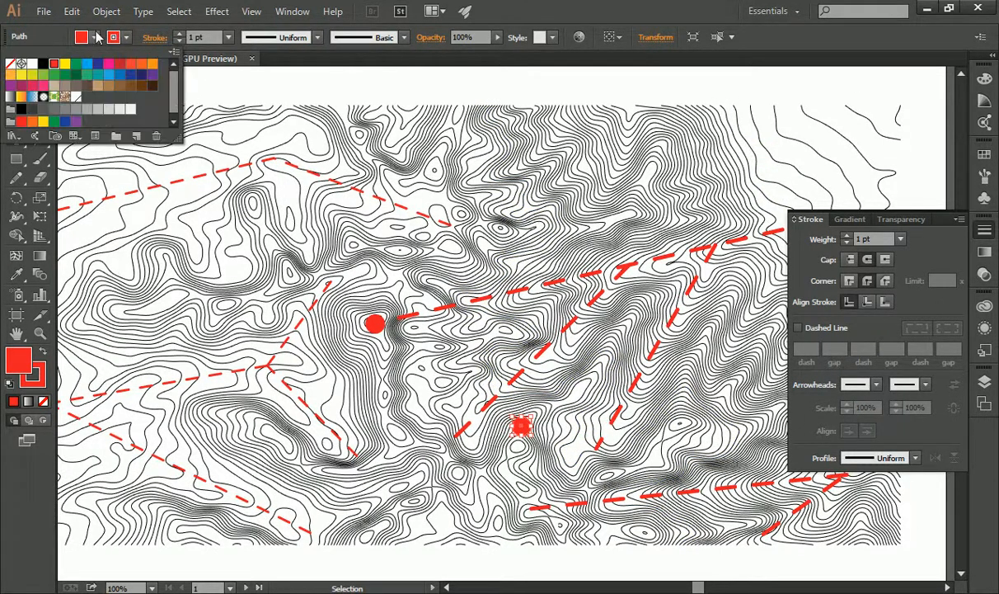
left_click(97, 65)
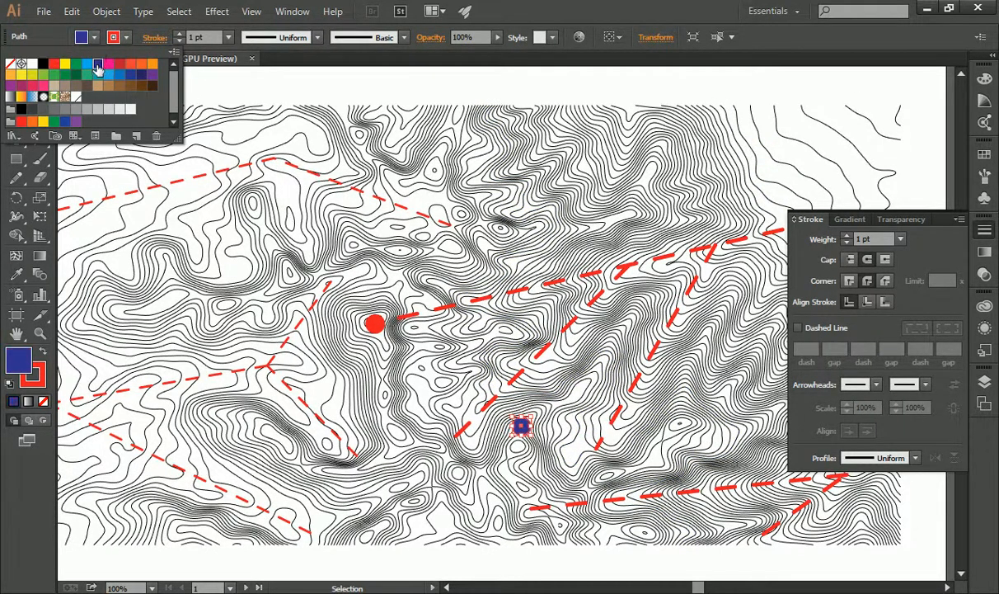
left_click(124, 37)
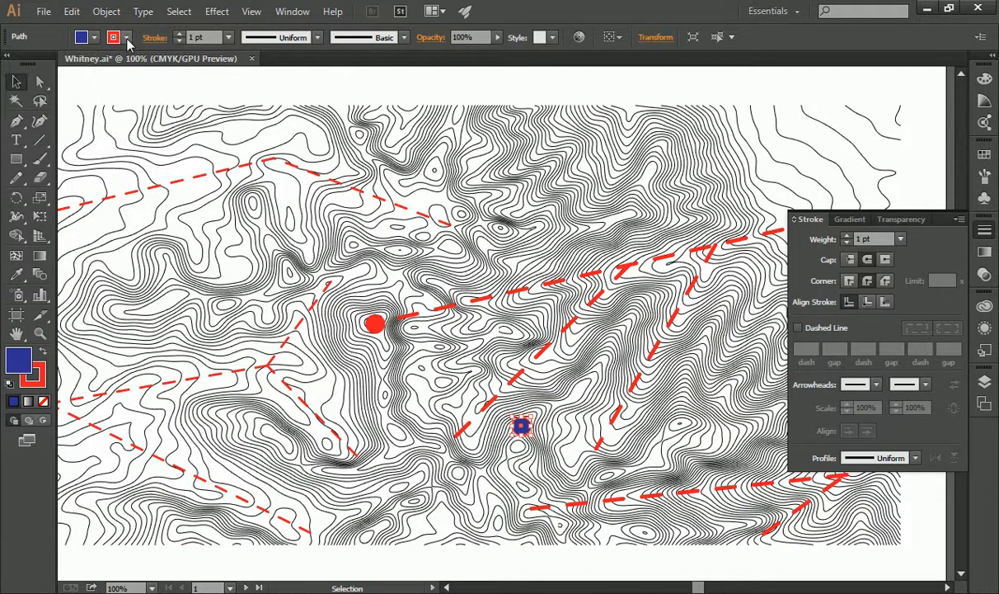
left_click(124, 37)
left_click(97, 66)
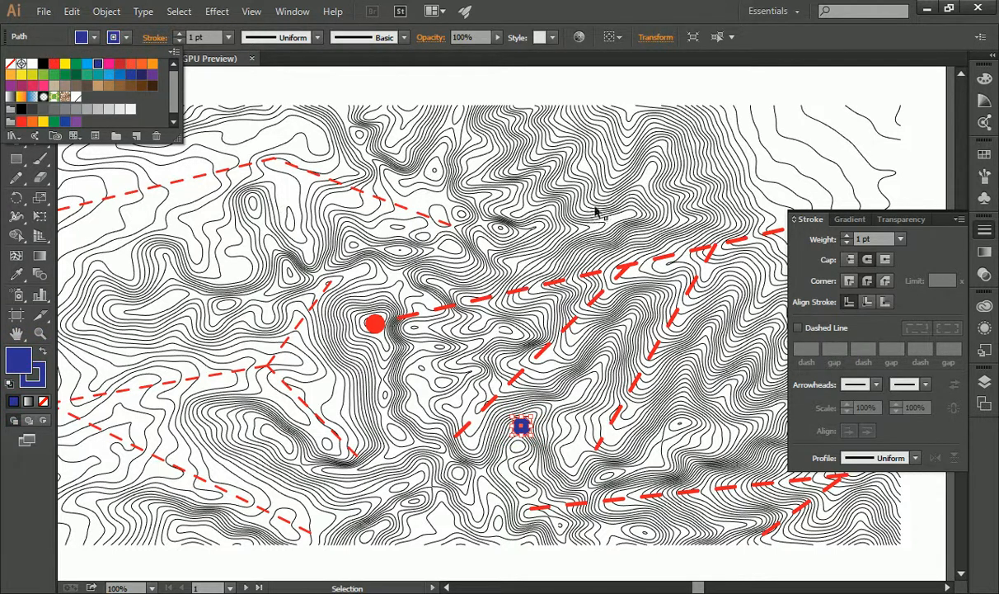
left_click(707, 101)
left_click(695, 97)
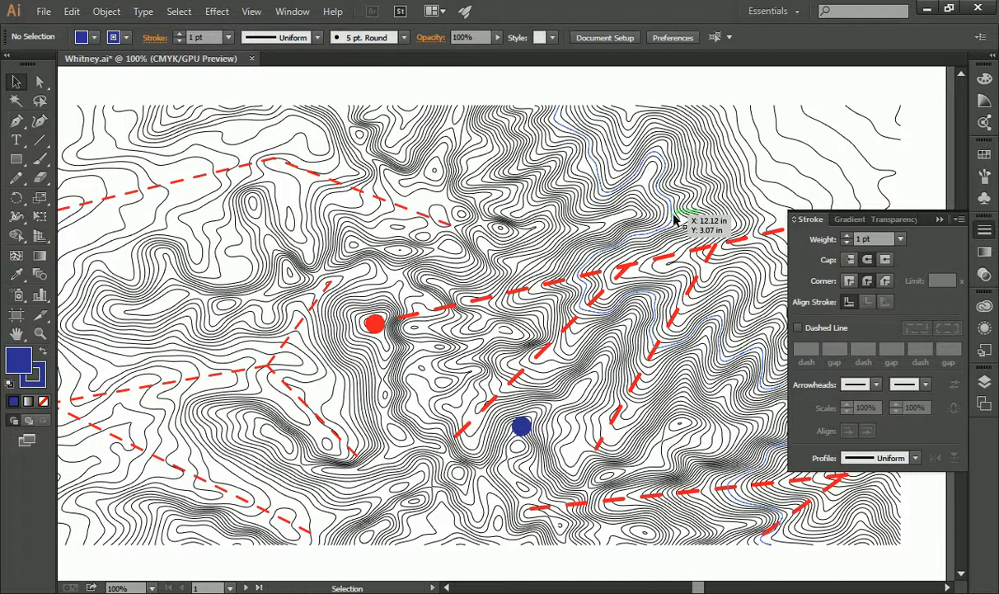
left_click(939, 219)
Examine the blue dot's location relative to the red peak dot and the dashed valley lines.
scroll(747, 266, "down", 2)
scroll(636, 290, "up", 3)
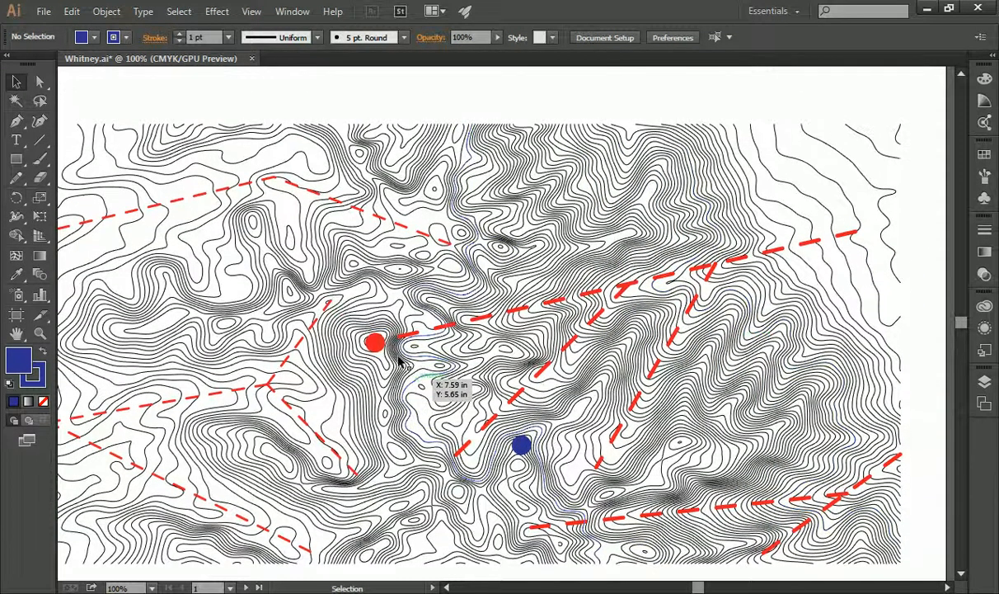
left_click(38, 334)
left_click(400, 283, "alt")
scroll(561, 297, "down", 2)
left_click(599, 322)
scroll(540, 313, "down", 1)
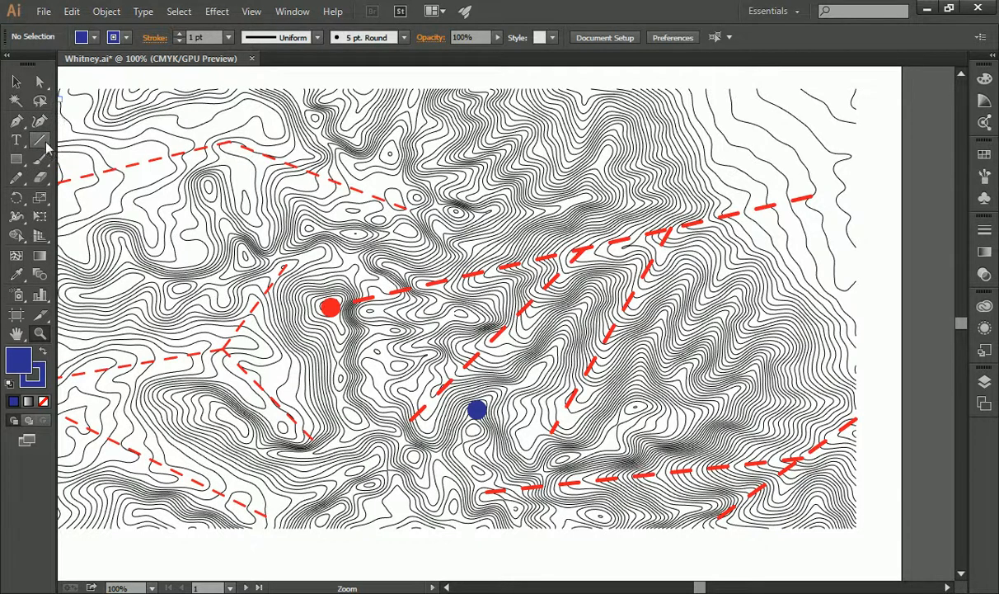
Activate the Line Segment tool and set its stroke weight to 0.25 pt.
left_click(127, 38)
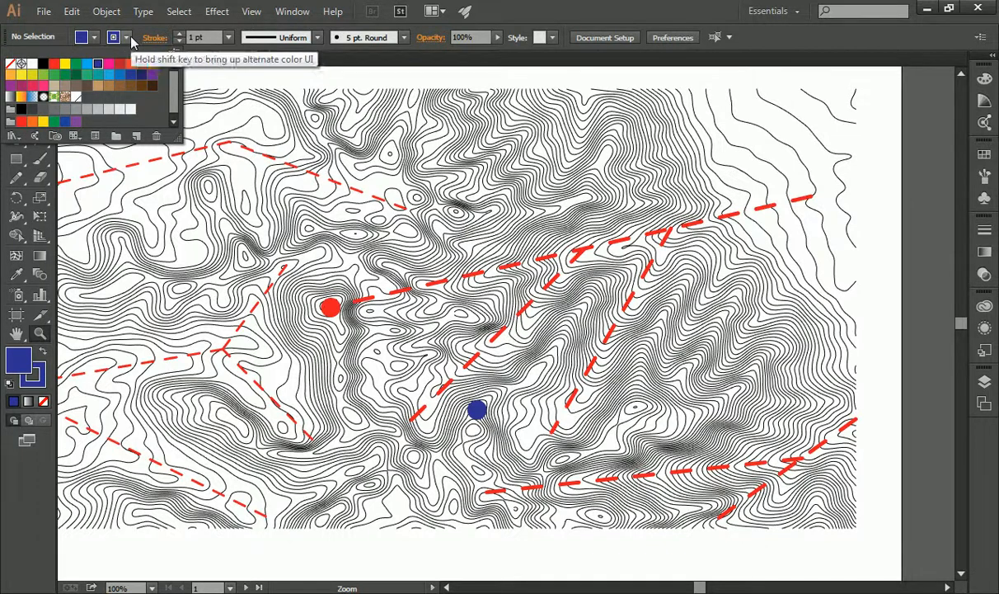
left_click(127, 38)
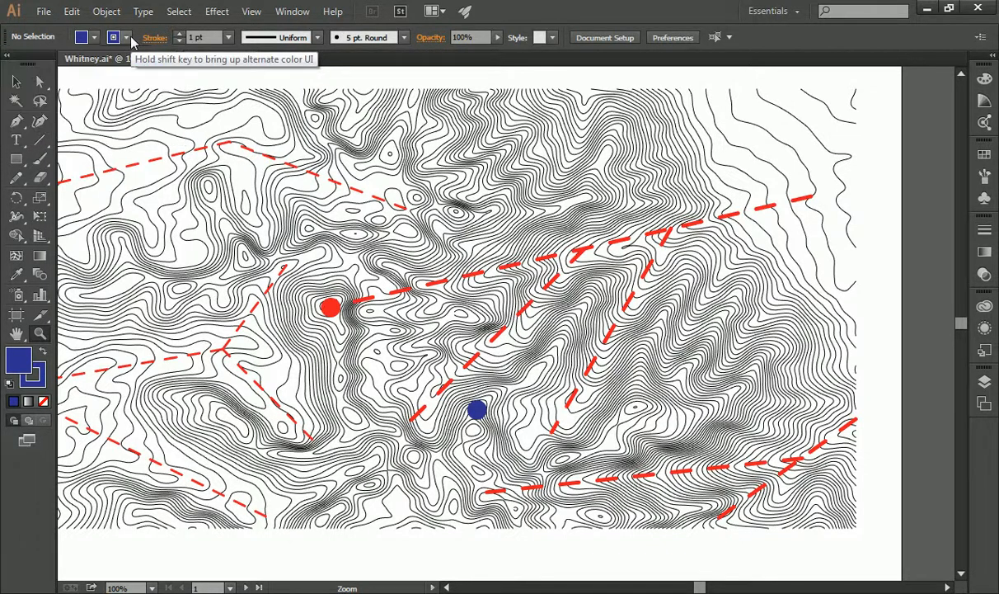
left_click(50, 147)
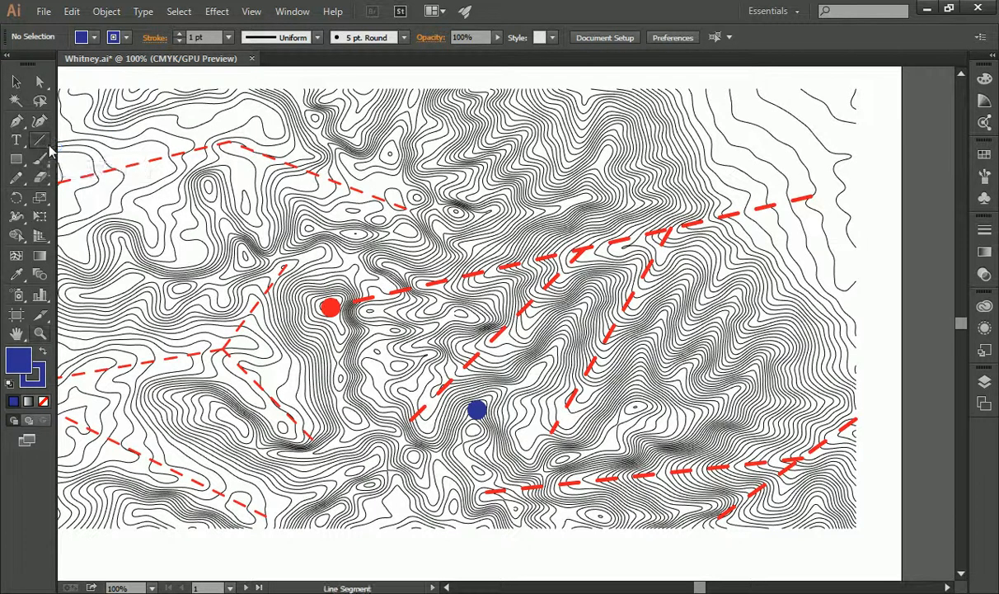
left_click(96, 38)
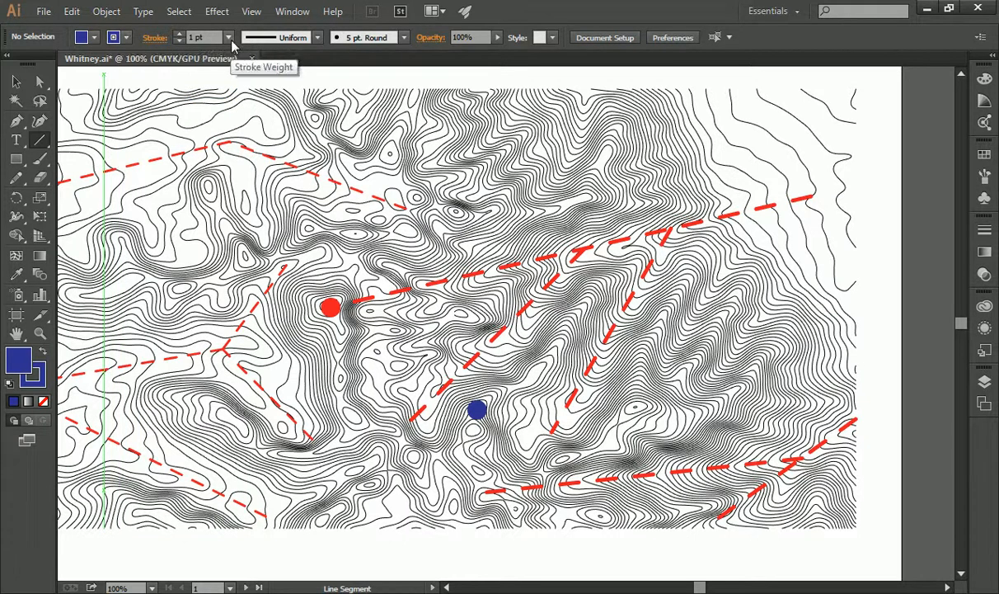
left_click(179, 41)
left_click(179, 34)
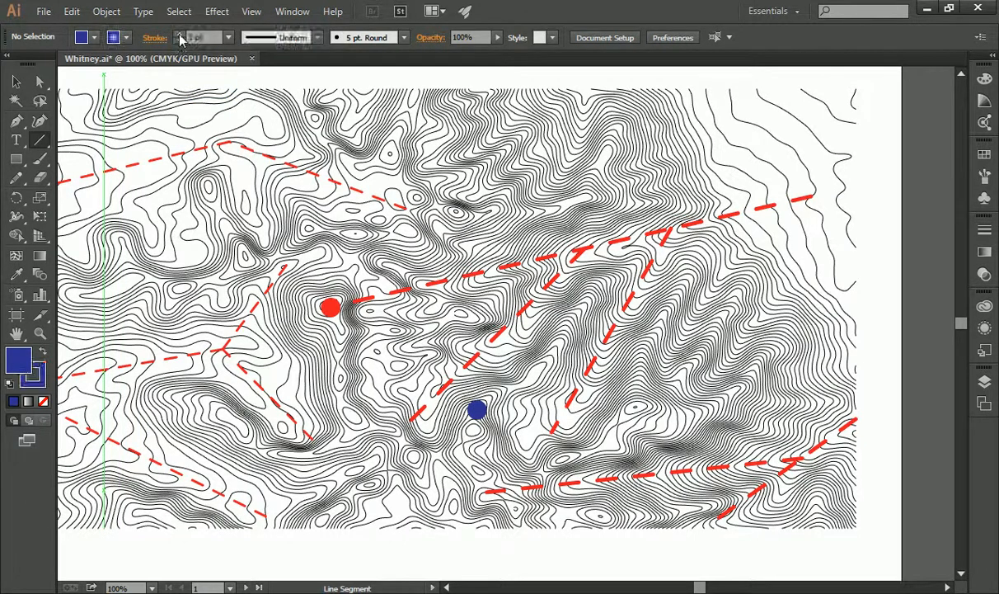
left_click(229, 37)
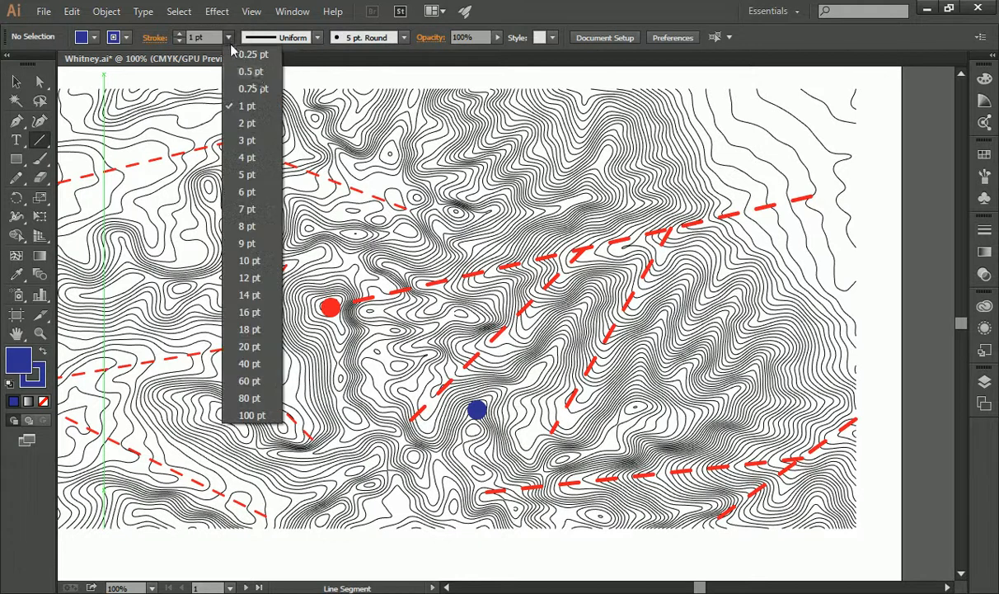
left_click(255, 55)
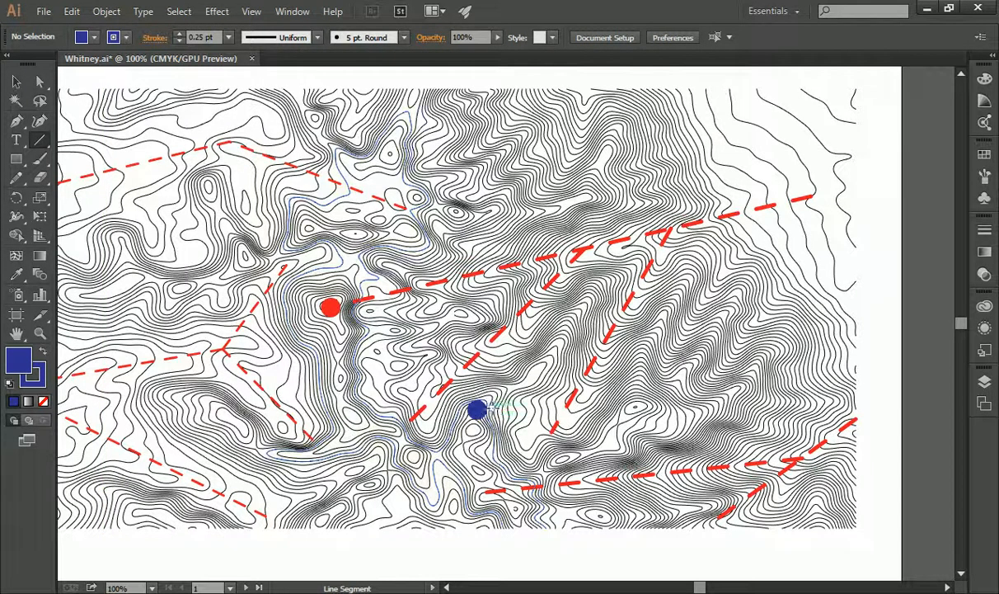
Draw a straight thin blue line from the blue dot north-northeast to the map's upper edge.
left_click(491, 399)
left_click(520, 337)
mouse_move(493, 398)
left_mouse_down()
mouse_move(541, 107)
mouse_move(545, 171)
left_mouse_up()
scroll(564, 159, "down", 2)
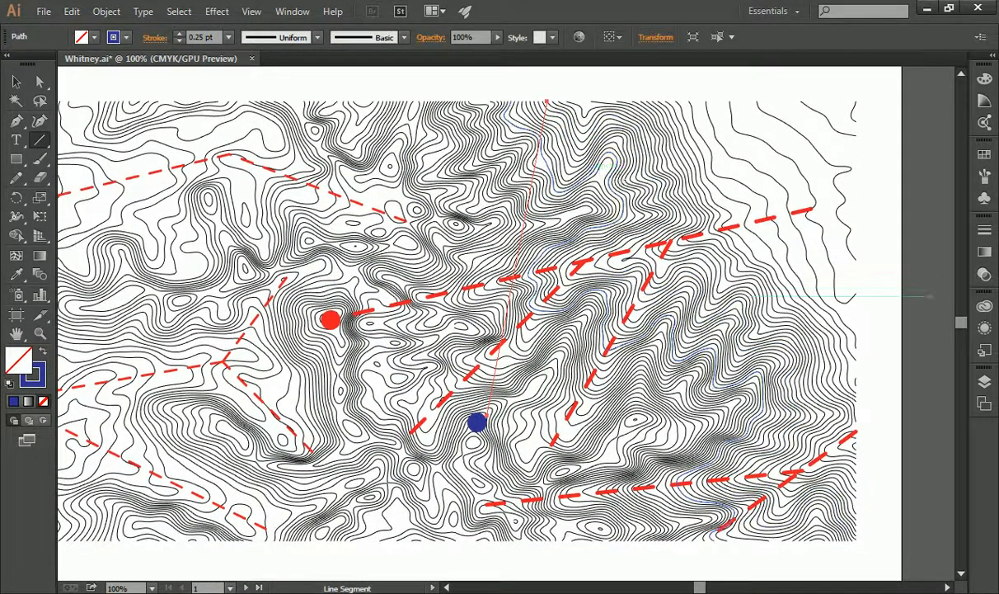
Show the layer list and delete the thin line just drawn on the Peak layer.
left_click(984, 381)
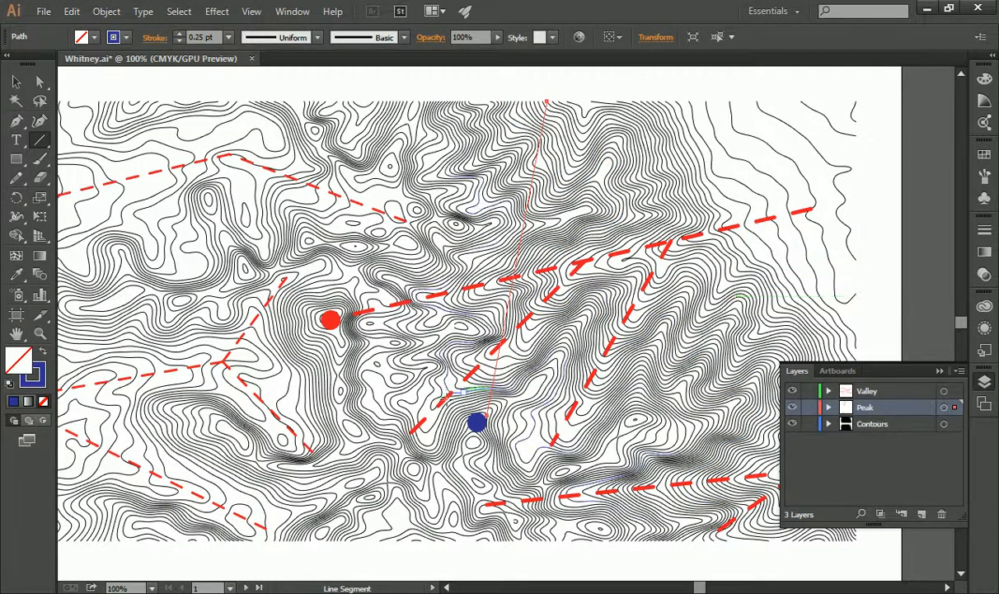
left_click(15, 82)
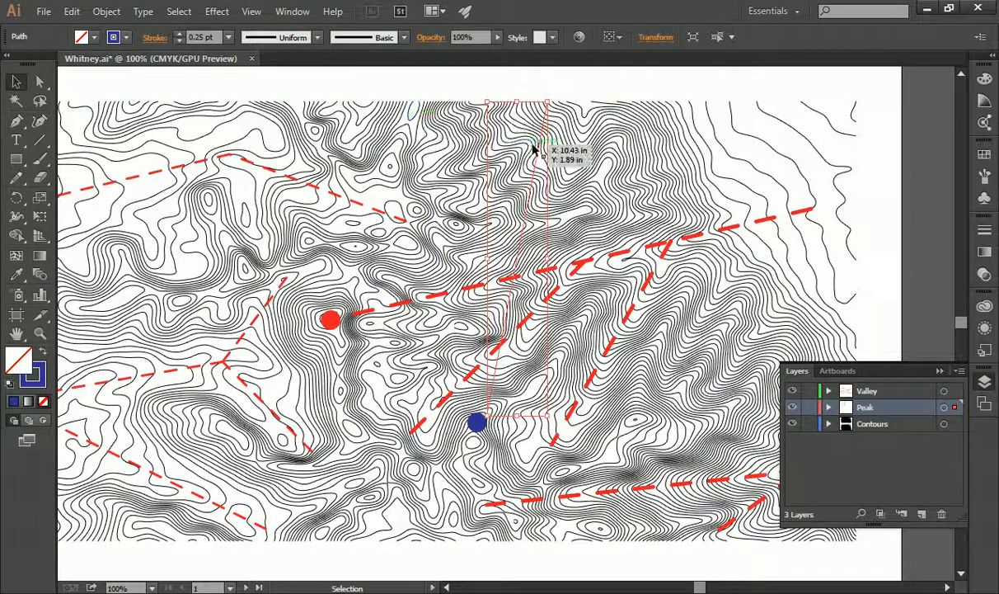
left_click(586, 203)
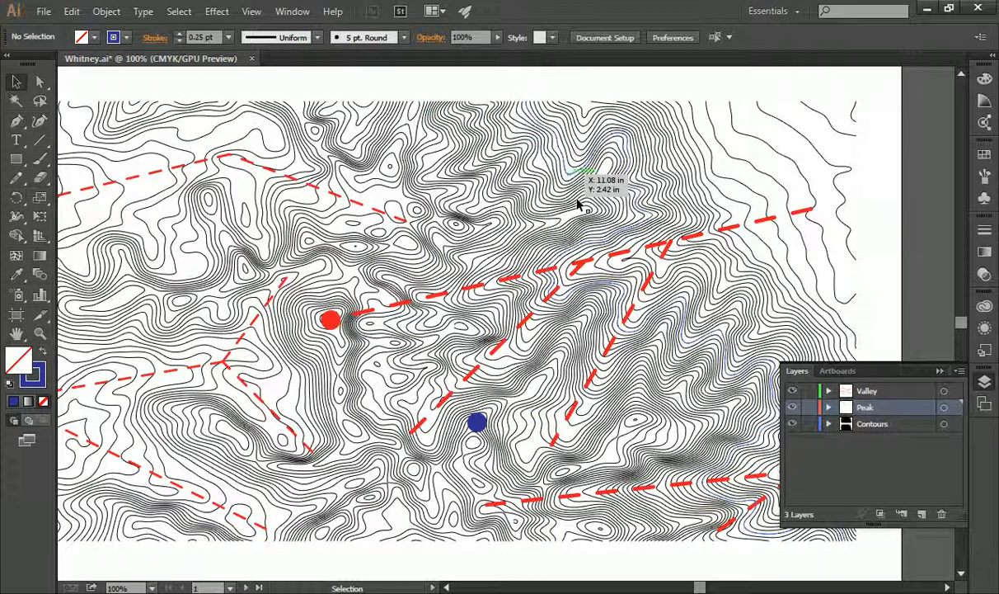
Create a new layer above Peak and name it Building.
left_click(924, 514)
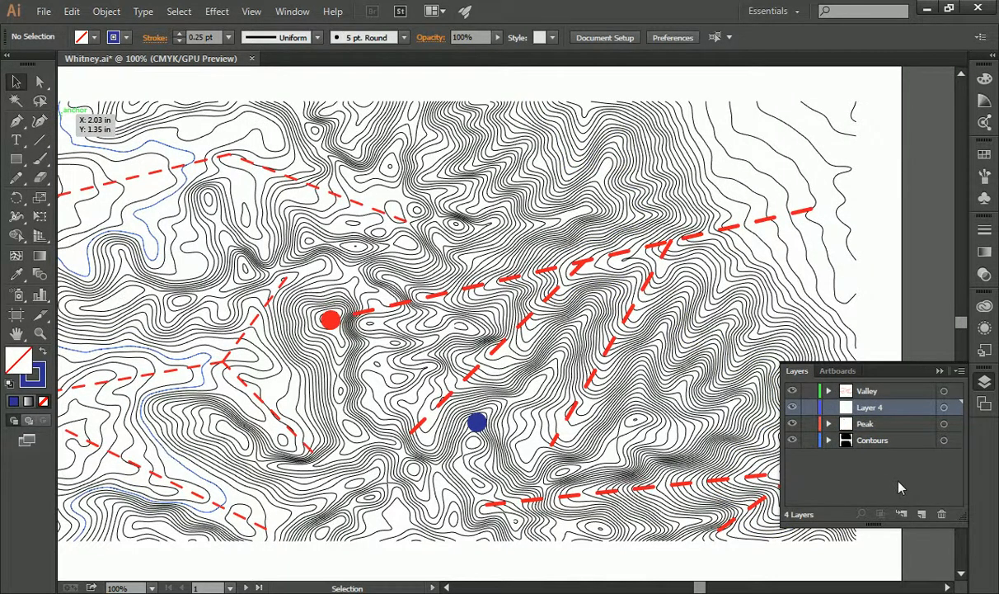
key("d")
key("n")
double_click(873, 406)
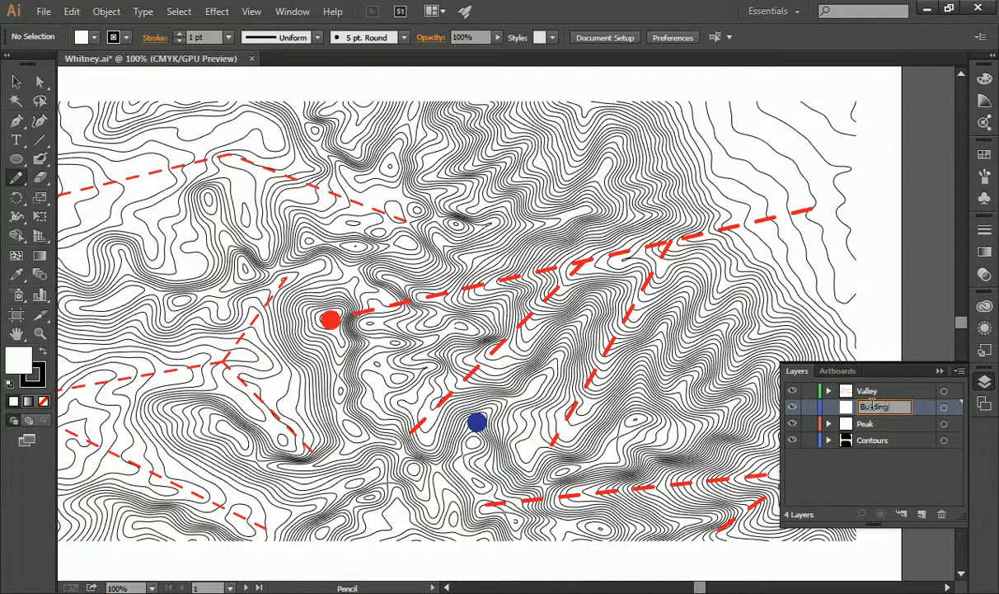
type("Building")
key("Return")
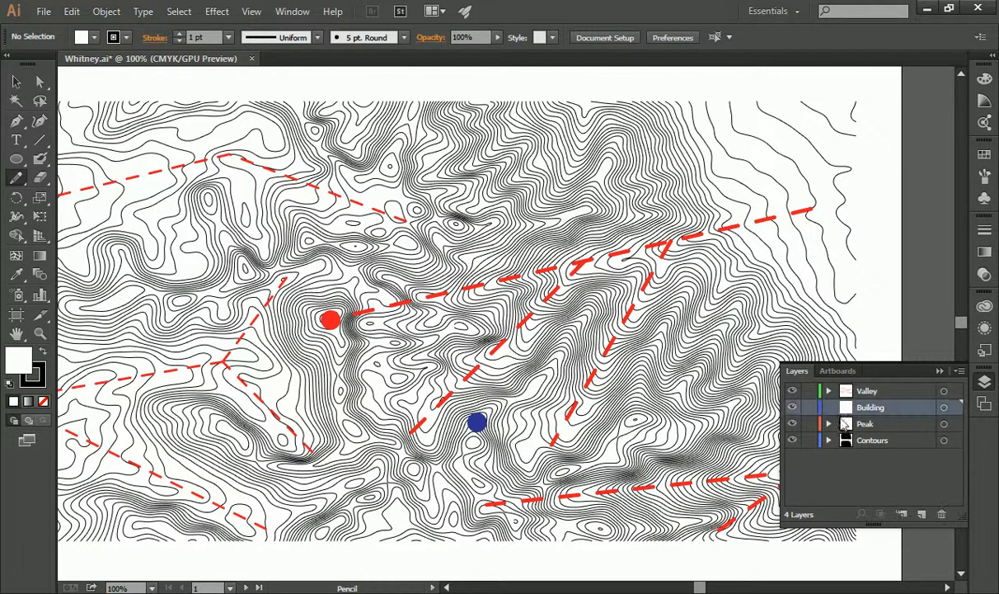
Move the blue dot from the Peak layer to the Building layer and deselect it.
left_click(15, 81)
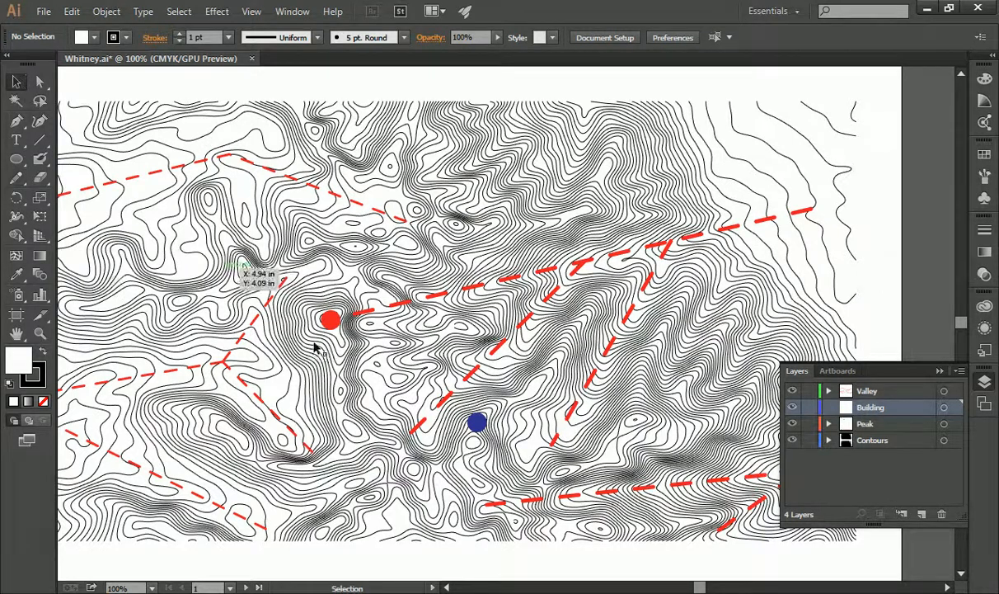
left_click(477, 423)
left_click(874, 409)
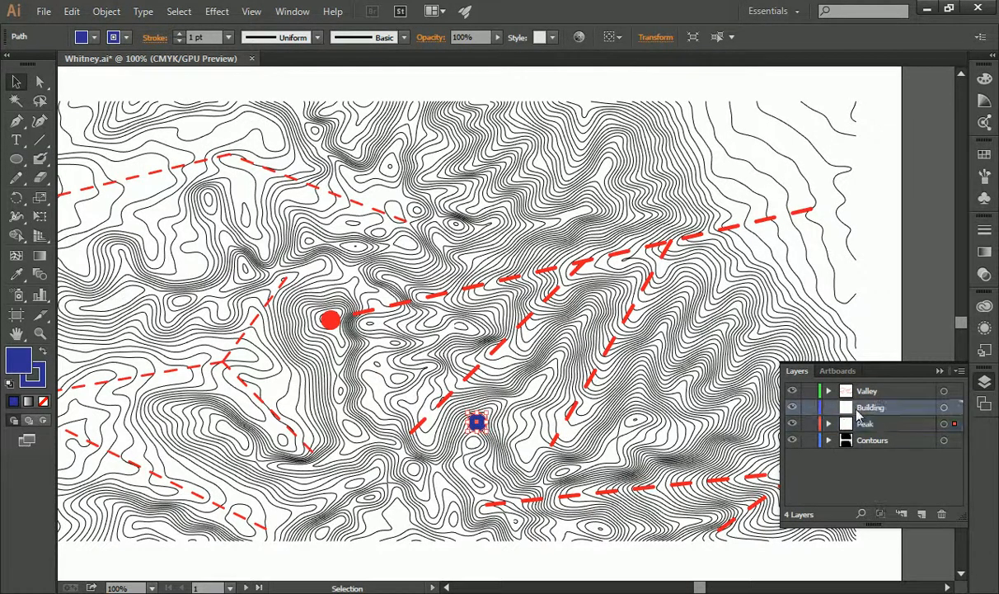
mouse_move(560, 399)
left_click(392, 476)
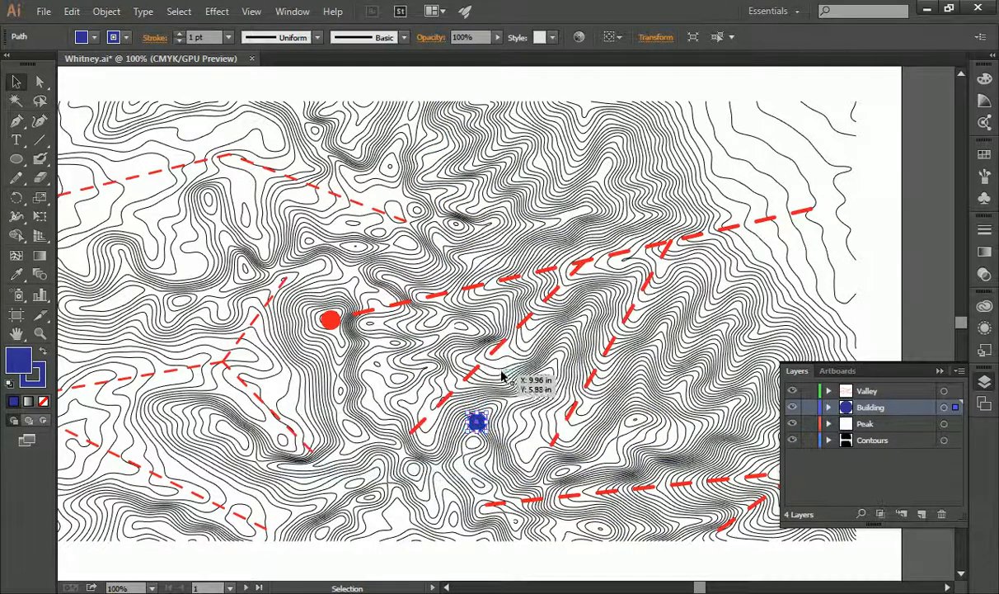
left_click(881, 240)
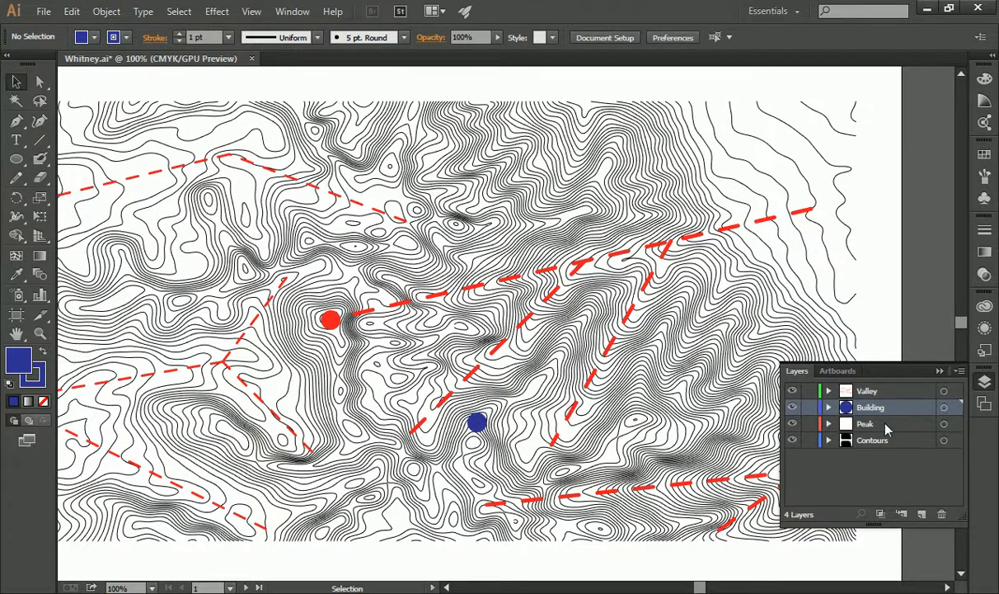
Draw straight 1 pt lines forming a triangular view area northeast of the blue dot on the Building layer.
left_click(39, 140)
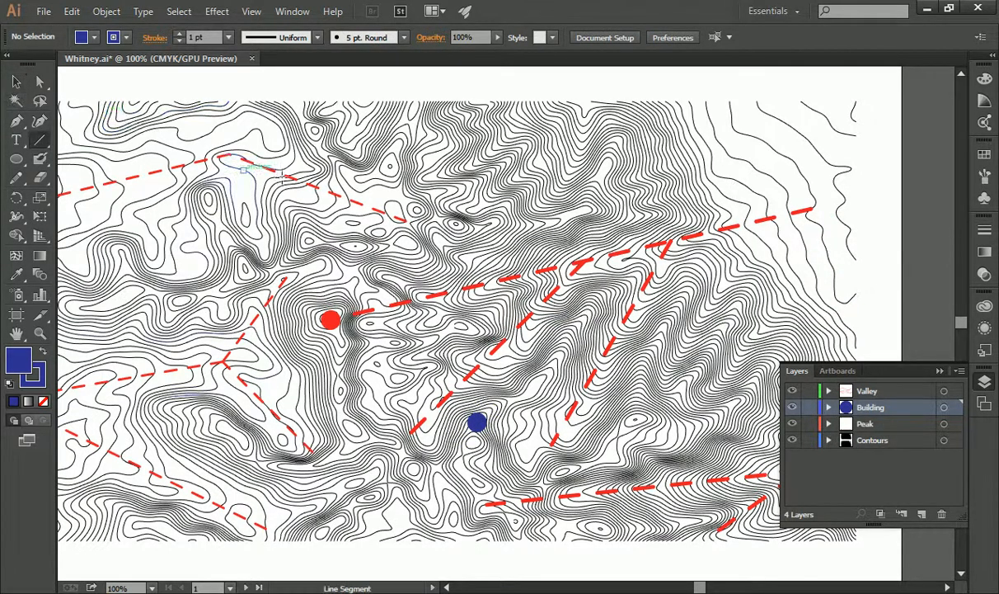
scroll(584, 268, "down", 2)
scroll(588, 247, "up", 2)
mouse_move(489, 405)
left_mouse_down()
mouse_move(587, 212)
mouse_move(581, 202)
mouse_move(684, 263)
mouse_move(713, 334)
mouse_move(538, 403)
mouse_move(475, 415)
mouse_move(488, 406)
left_mouse_up()
scroll(450, 404, "up", 3)
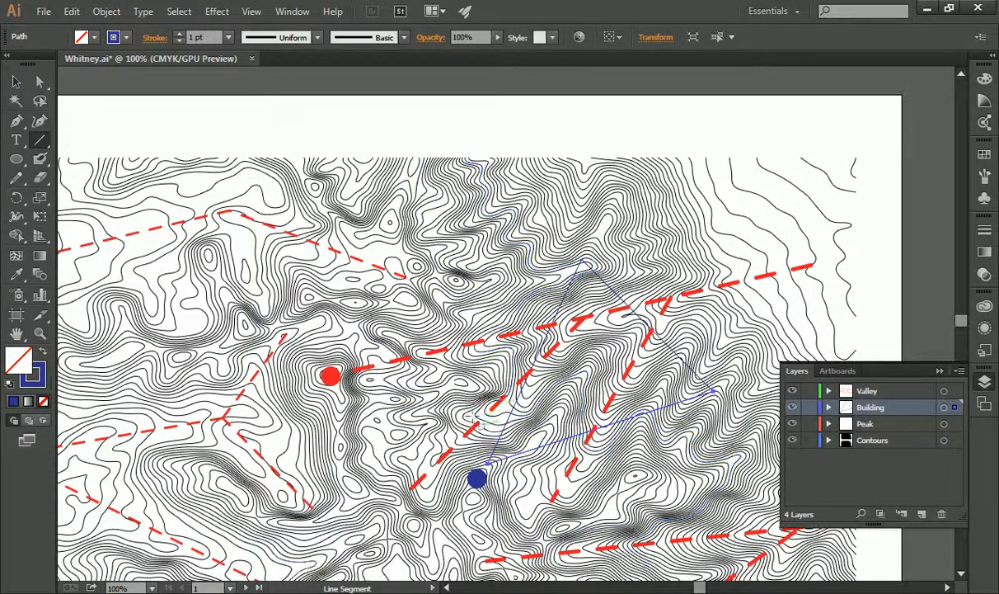
Align the endpoints of the triangle's two lines so they meet exactly at the corner nearest the blue dot.
left_click(40, 334)
left_click(498, 443)
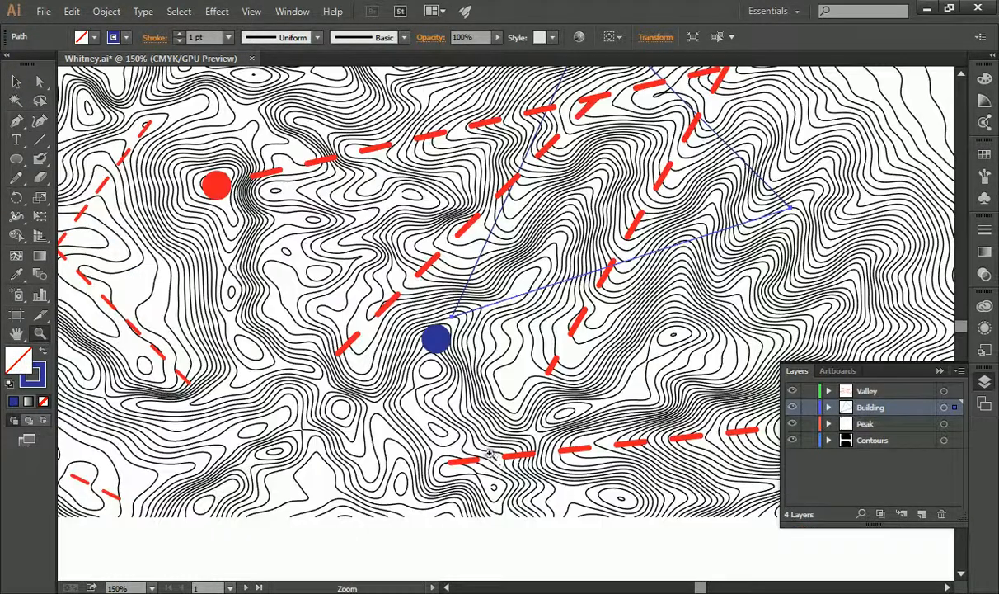
left_click(453, 315)
left_click(500, 309)
left_click(495, 313)
left_click(487, 319)
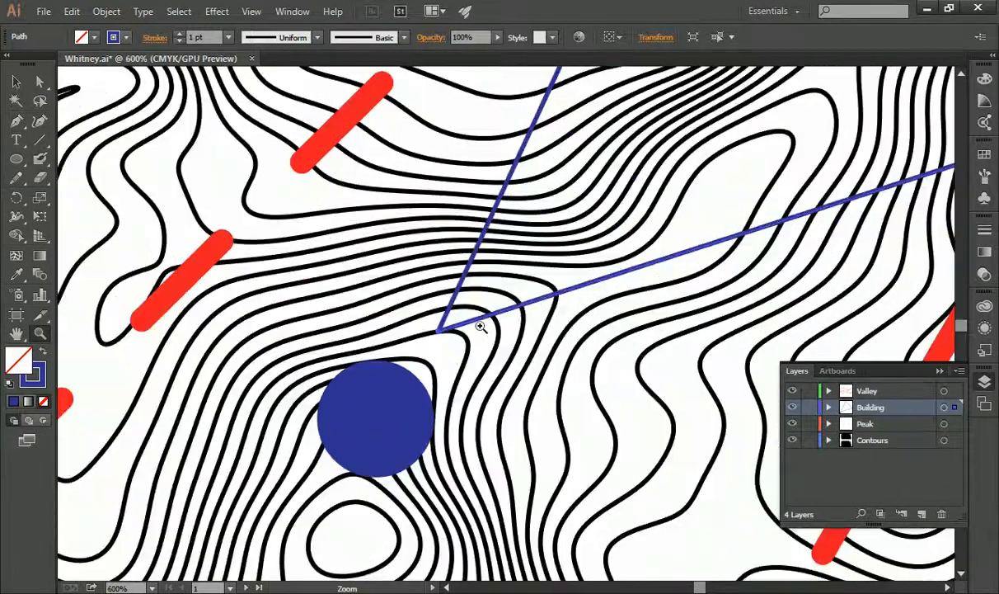
left_click(450, 327)
left_click(490, 291)
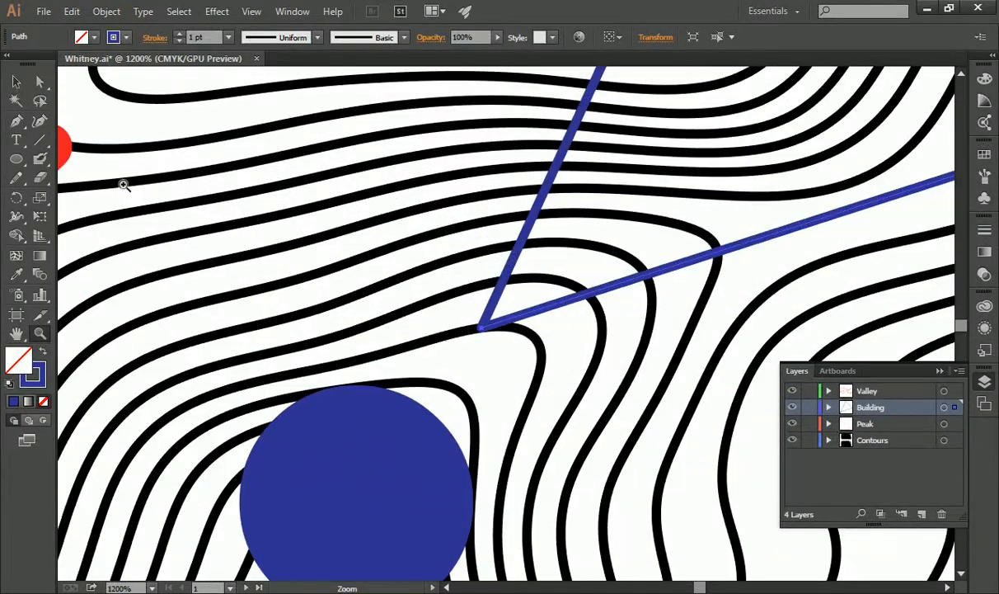
left_click(15, 82)
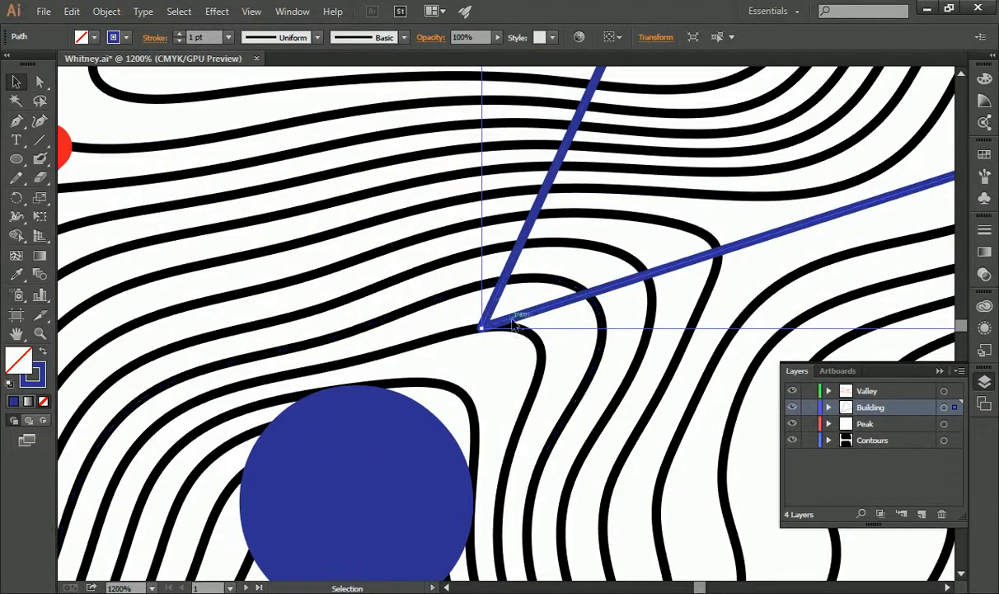
mouse_move(484, 329)
left_mouse_down()
mouse_move(504, 342)
mouse_move(482, 330)
left_mouse_up()
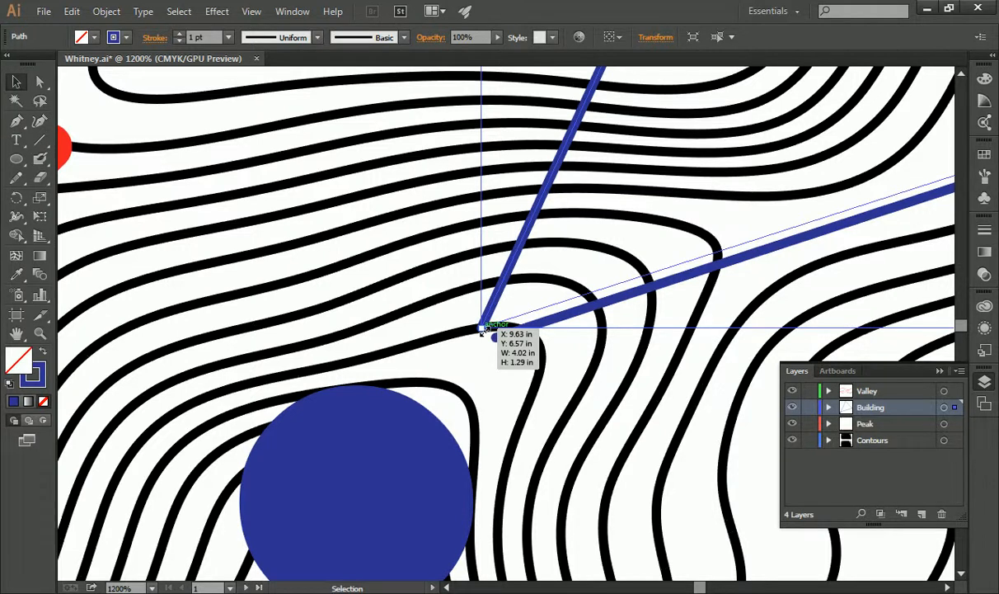
left_click_drag(483, 331, 484, 330)
Select all the lines that form the triangular view area northeast of the blue dot.
scroll(499, 314, "down", 3)
scroll(507, 313, "up", 2)
left_click(42, 332)
left_click(516, 281, "alt")
left_click(566, 275, "alt")
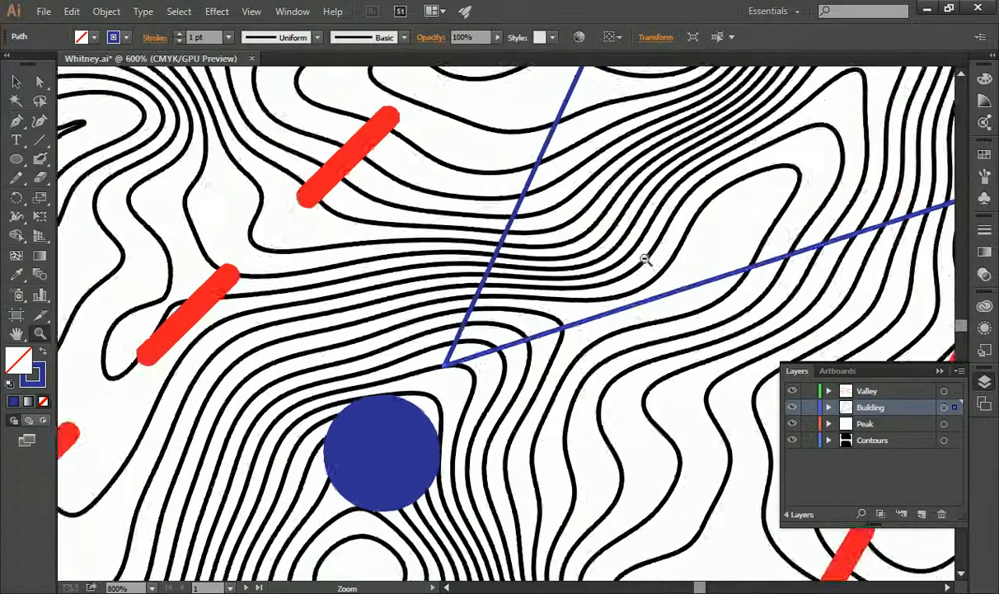
left_click(651, 259, "alt")
left_click(678, 258, "alt")
left_click(682, 251, "alt")
scroll(445, 185, "up", 2)
left_click(443, 250, "alt")
left_click(443, 249, "alt")
scroll(469, 262, "down", 3)
scroll(434, 245, "up", 1)
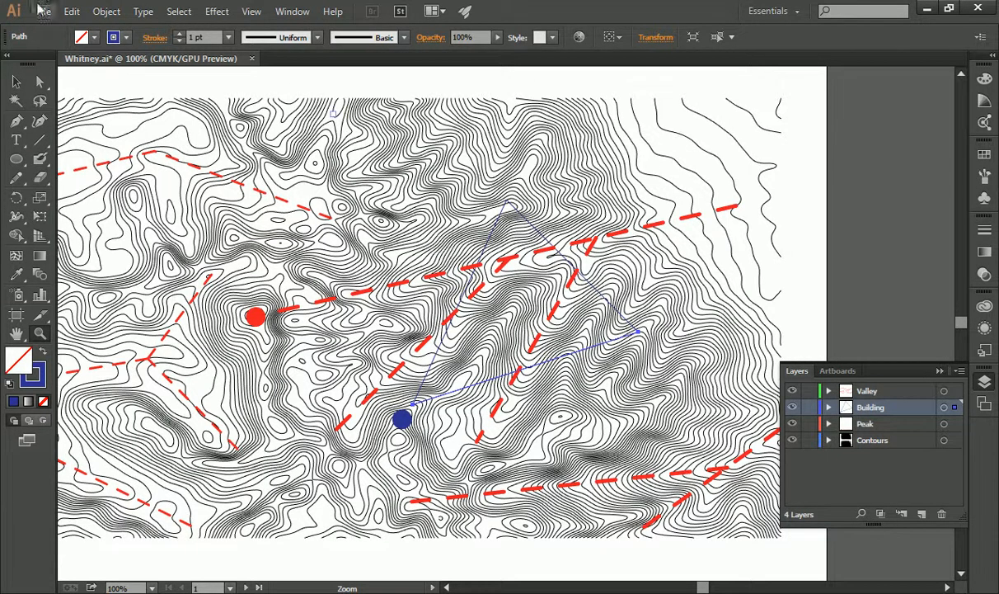
left_click(16, 81)
left_click_drag(551, 247, 546, 250)
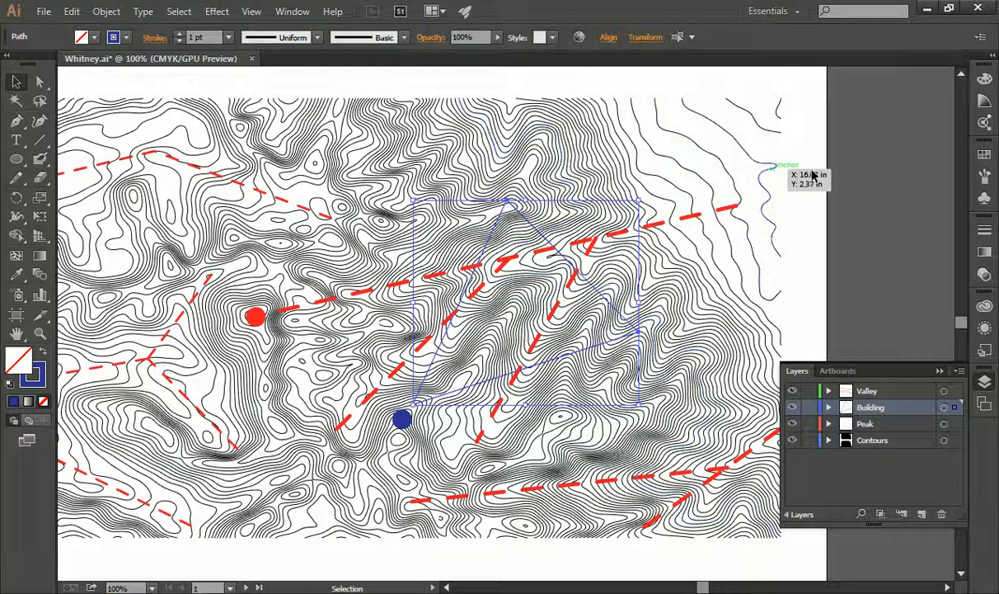
left_click(794, 201)
left_click(605, 349)
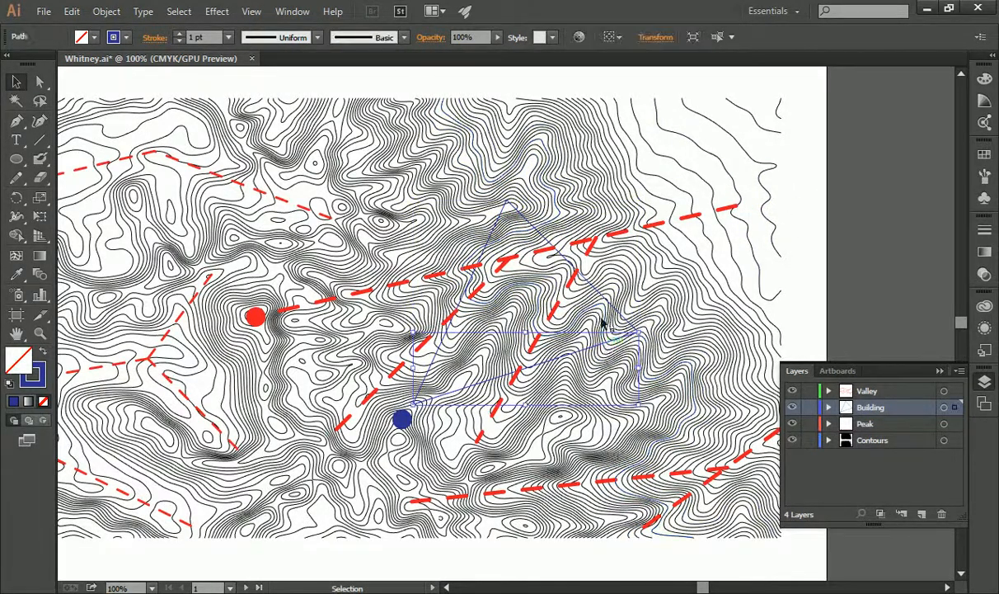
left_click(571, 262, "shift")
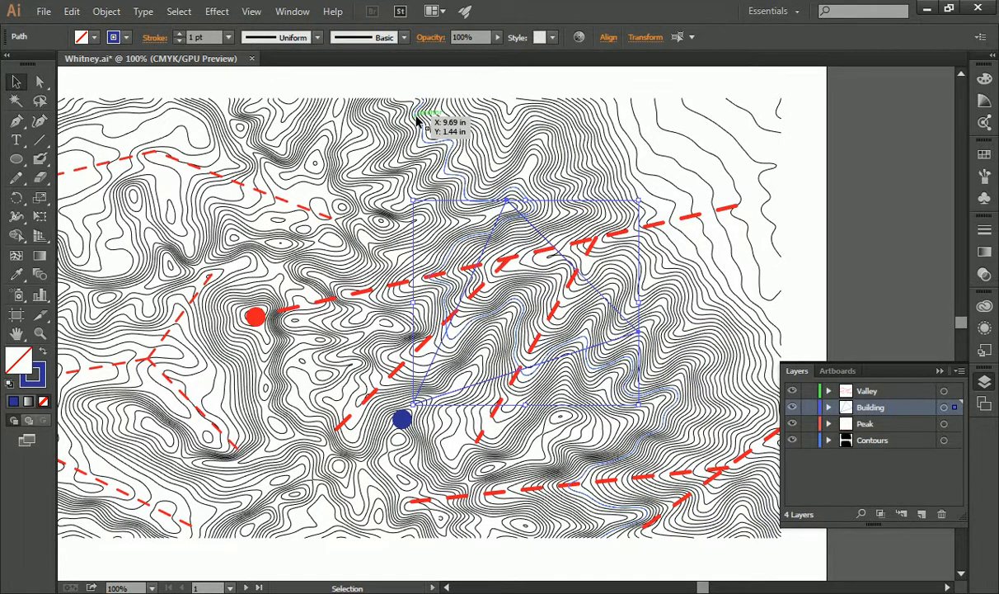
Try a dark blue fill on the selected triangle lines and reset their fill to none.
left_click(91, 37)
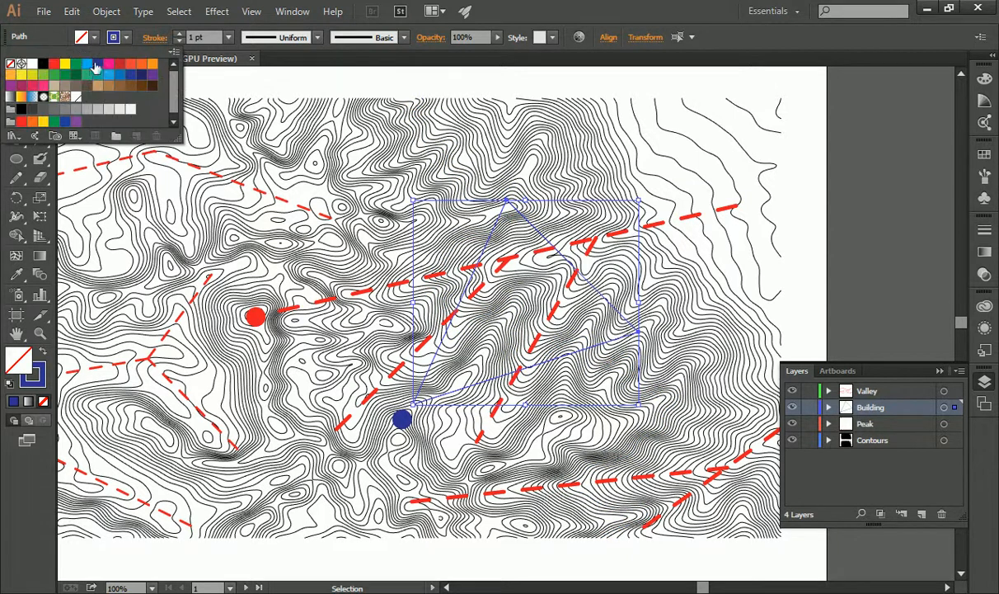
left_click(97, 65)
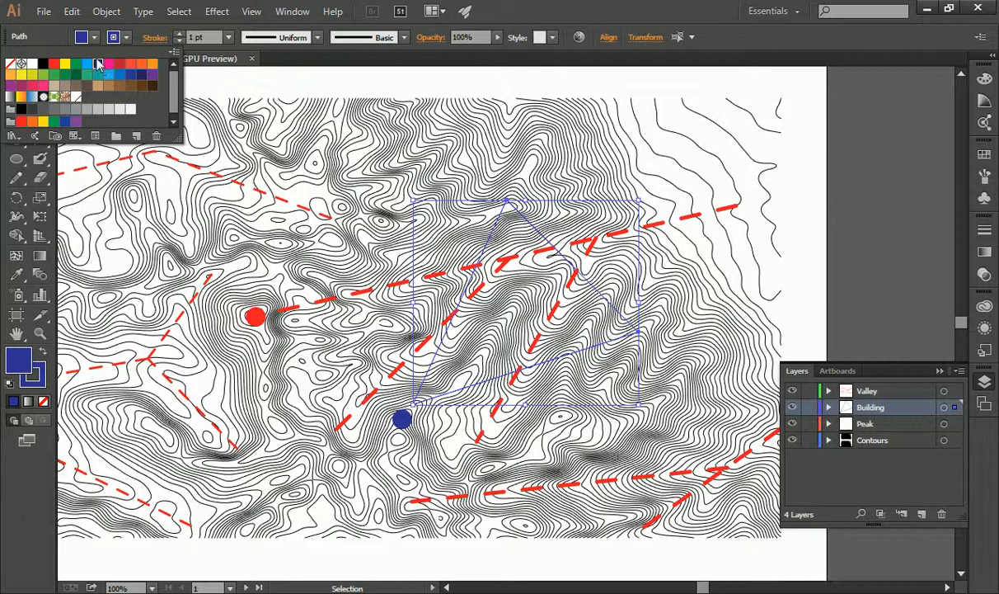
left_click(10, 63)
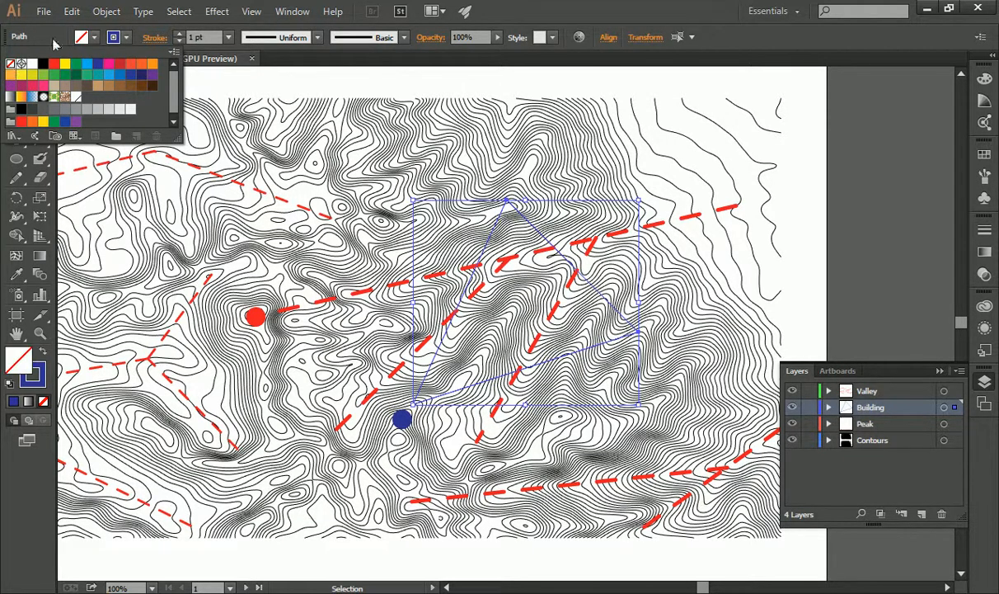
Make a Live Paint group from the selected triangle lines and reselect it for the Live Paint Bucket.
left_click(117, 15)
left_click(117, 15)
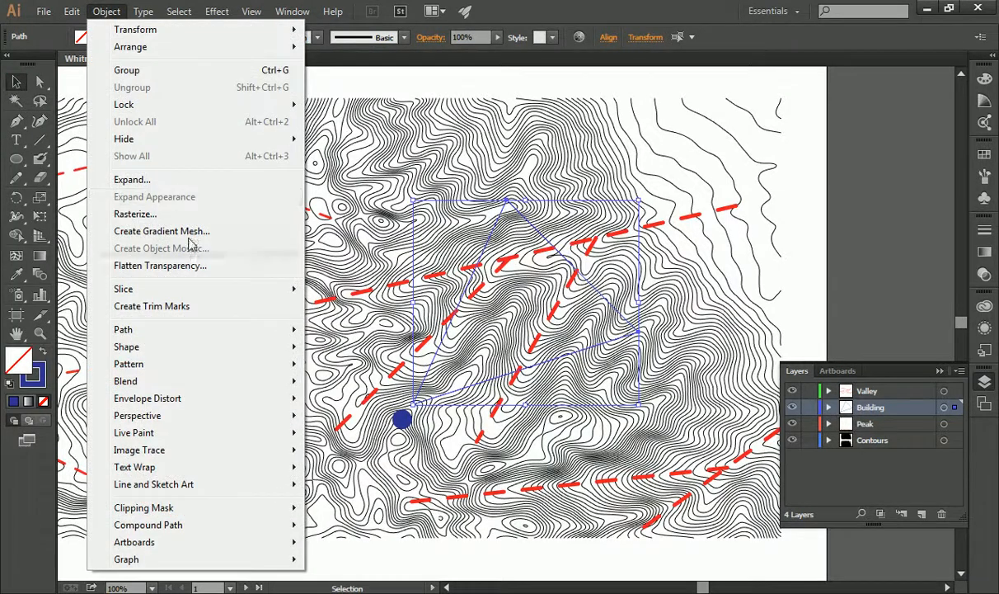
mouse_move(243, 440)
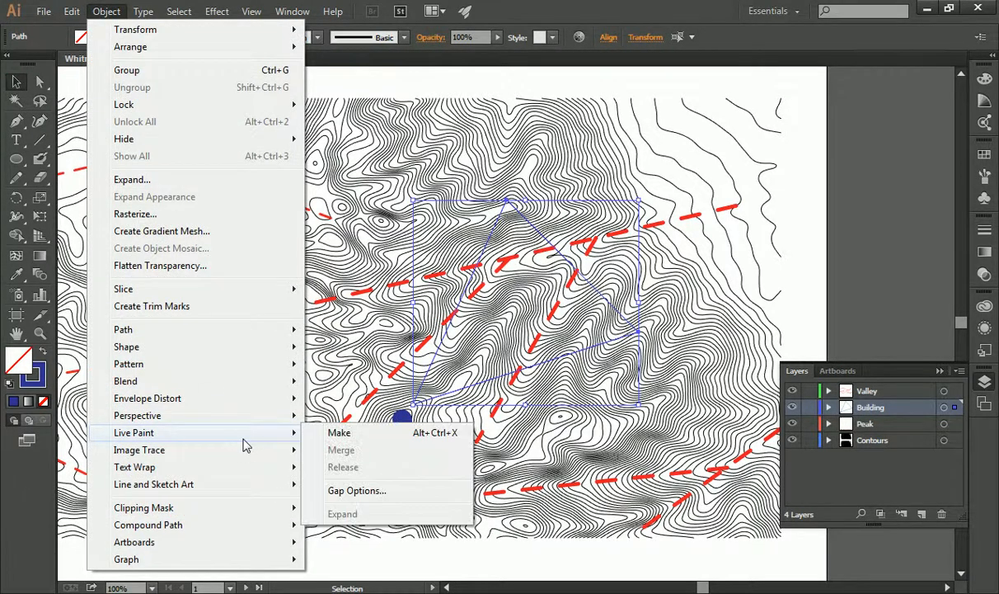
left_click(338, 433)
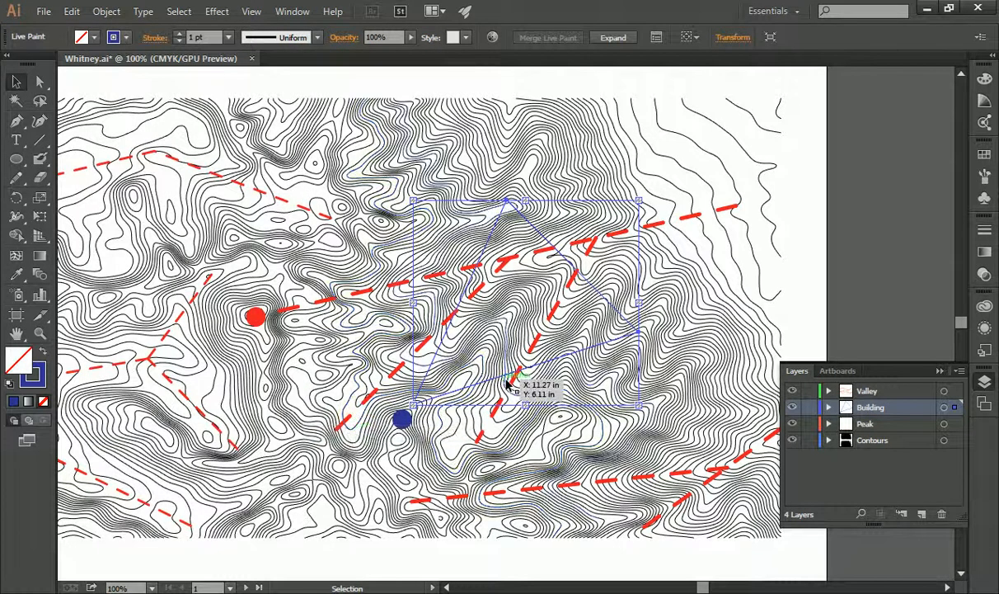
left_click(811, 236)
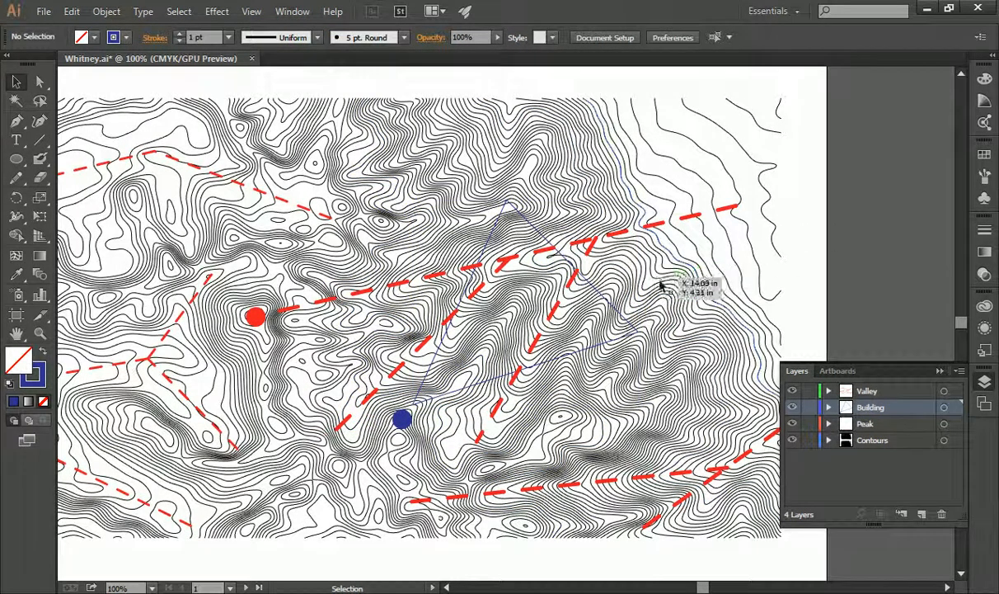
left_click(594, 281)
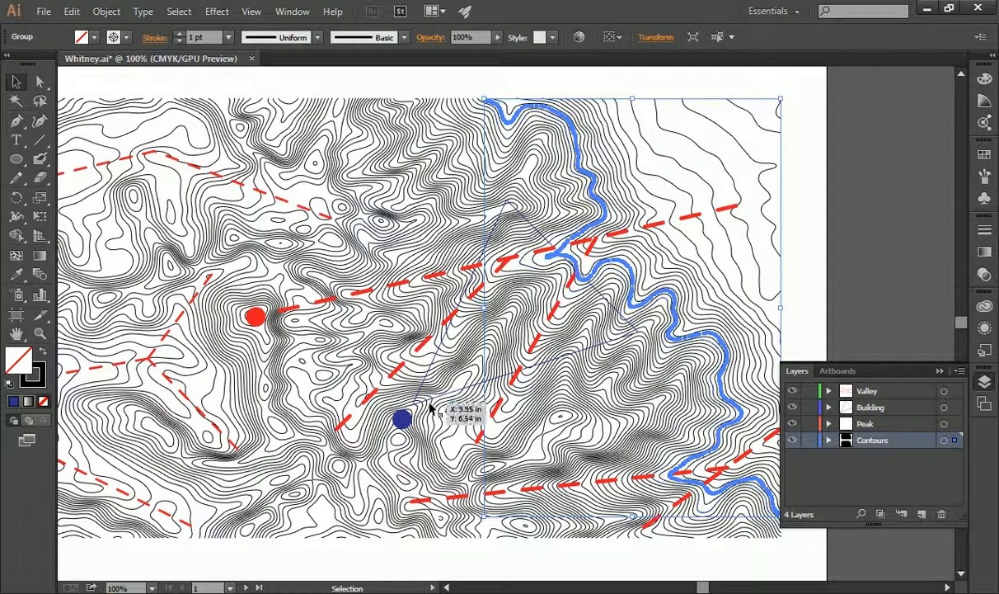
left_click(455, 397)
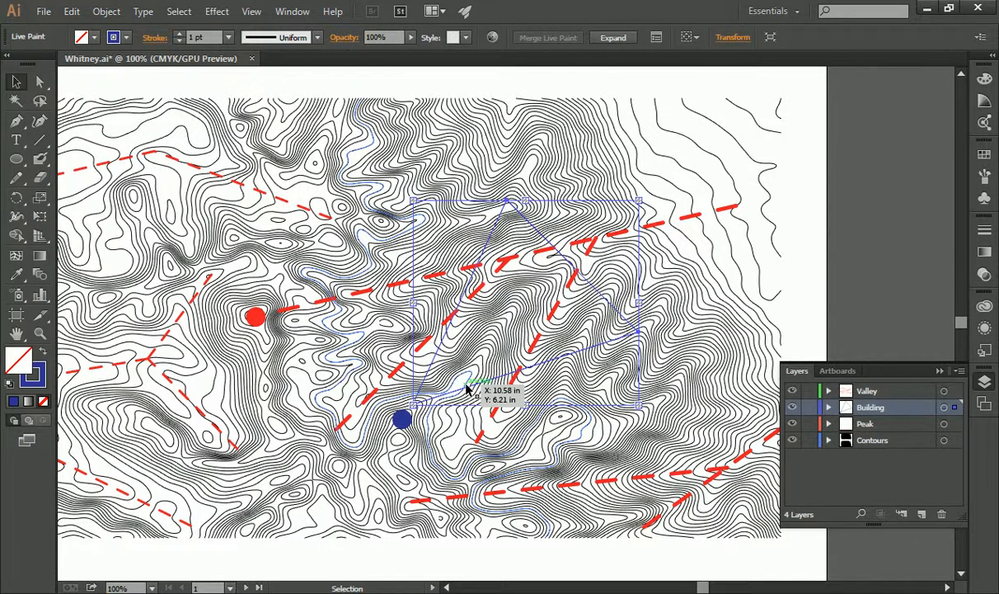
key("k")
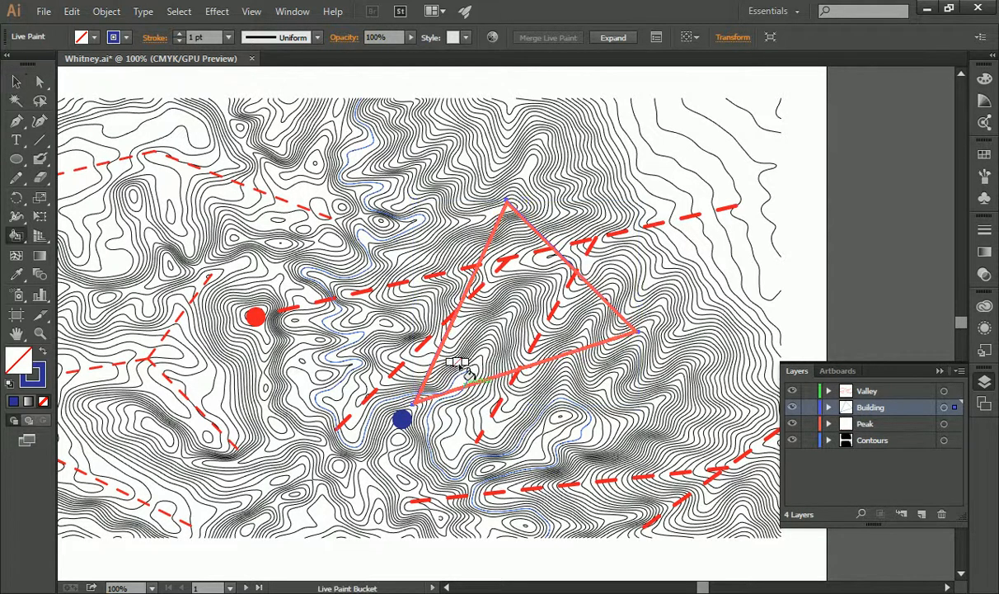
left_click(105, 11)
mouse_move(275, 437)
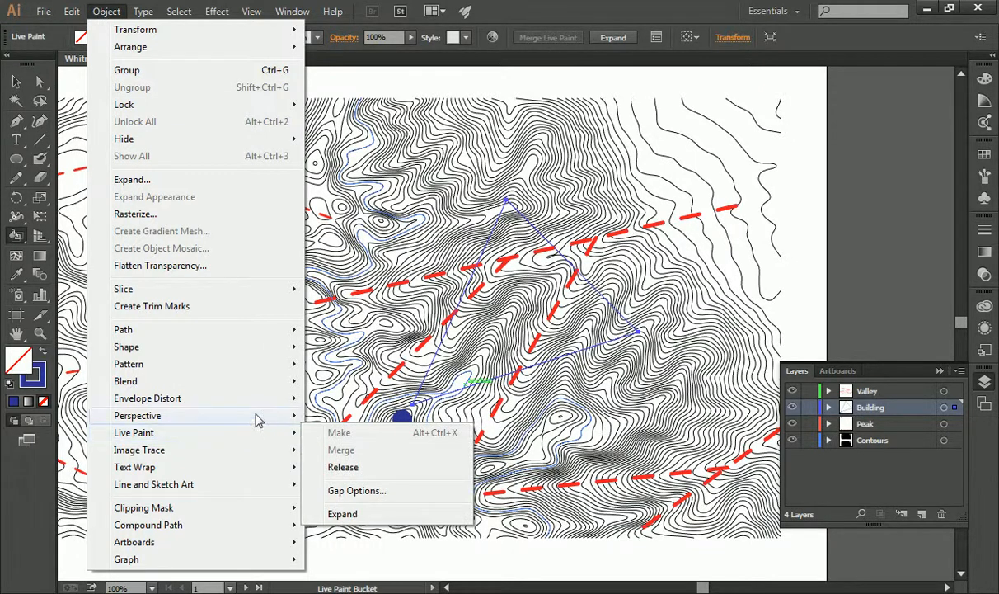
mouse_move(248, 370)
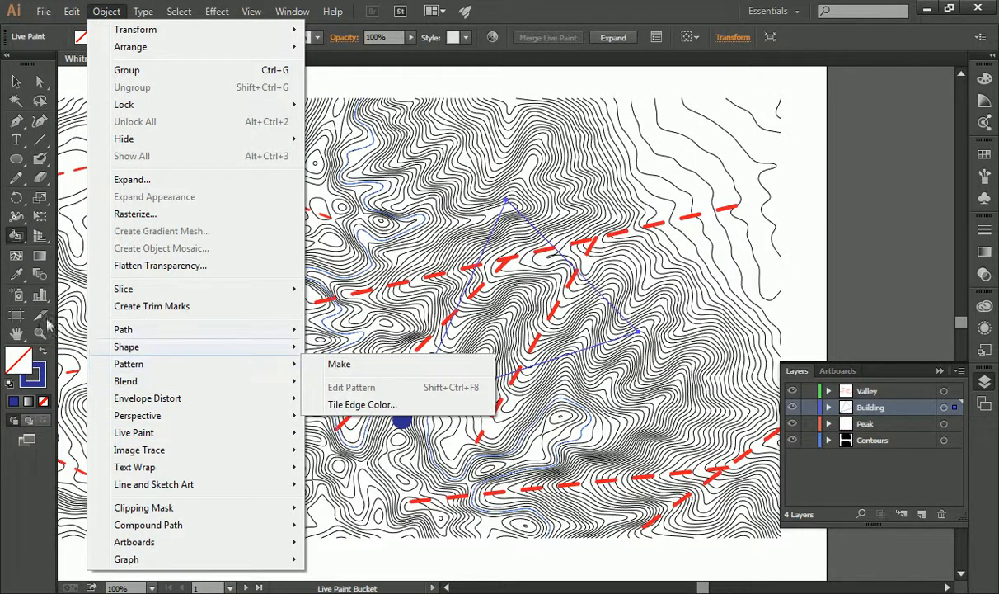
left_click(22, 458)
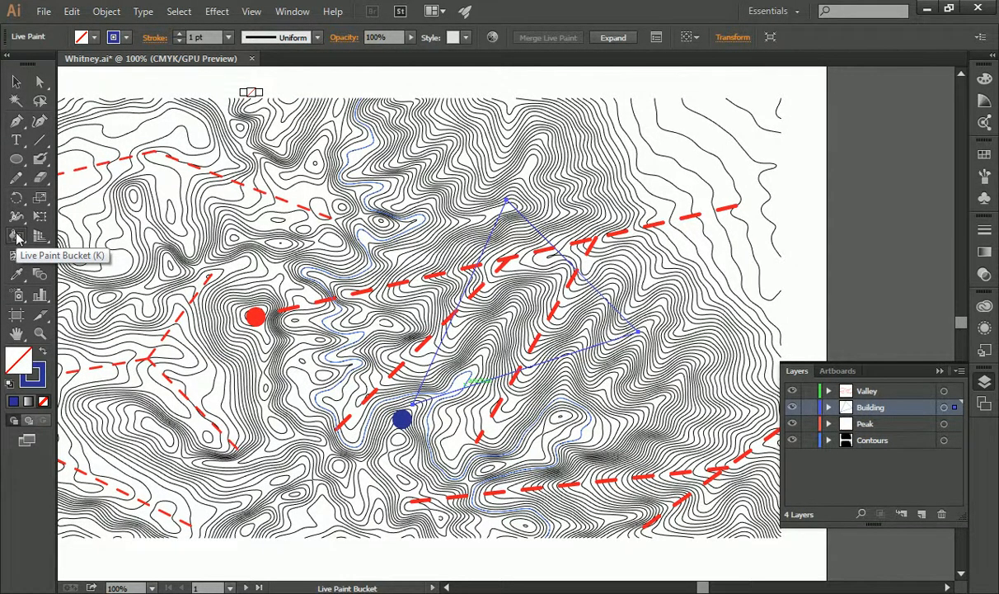
Fill the triangular view area with the same dark blue as the dot using the Live Paint Bucket, and deselect it.
left_click(18, 238)
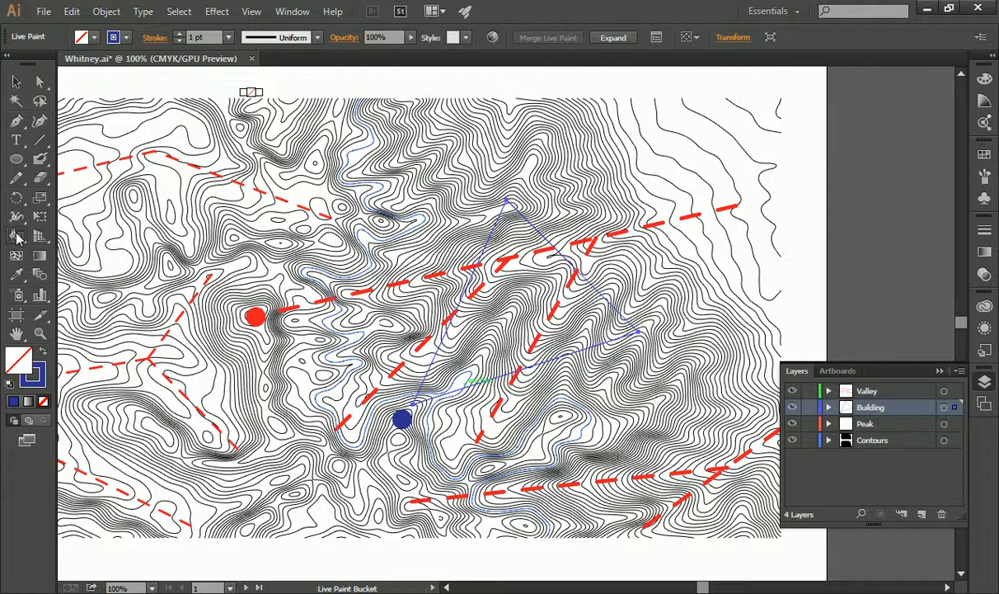
left_click(93, 38)
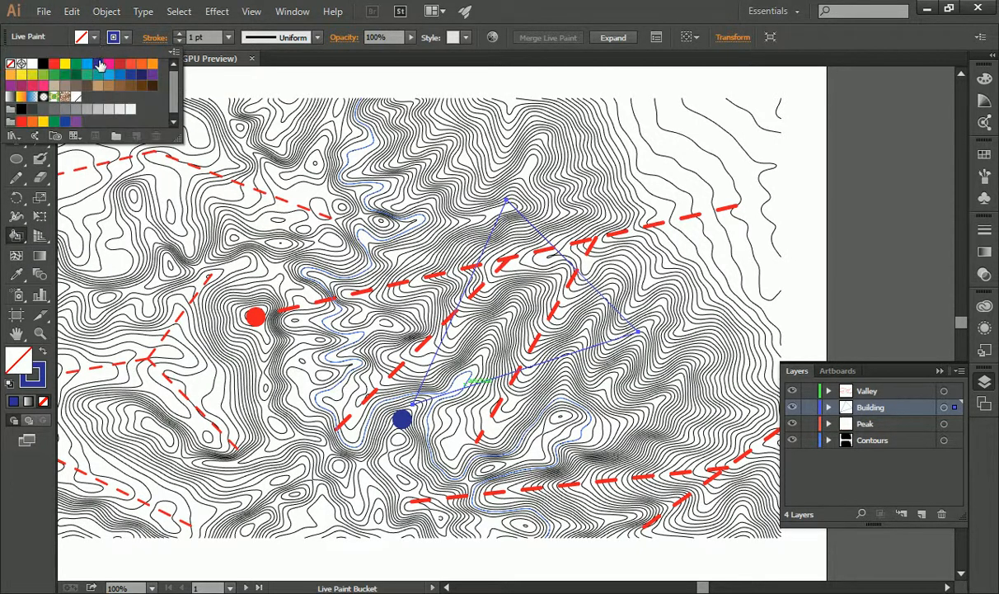
left_click(97, 63)
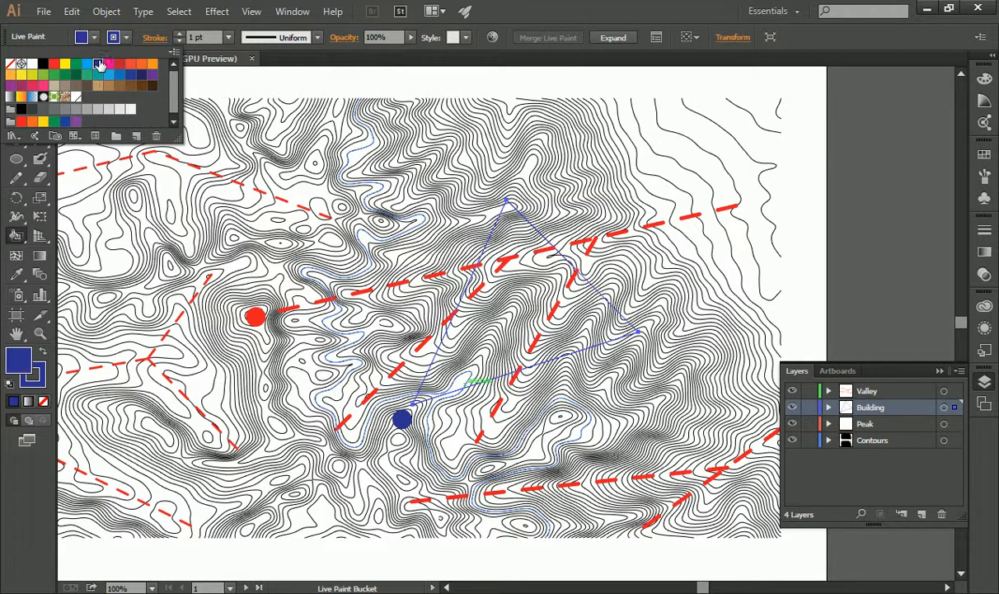
left_click(499, 284)
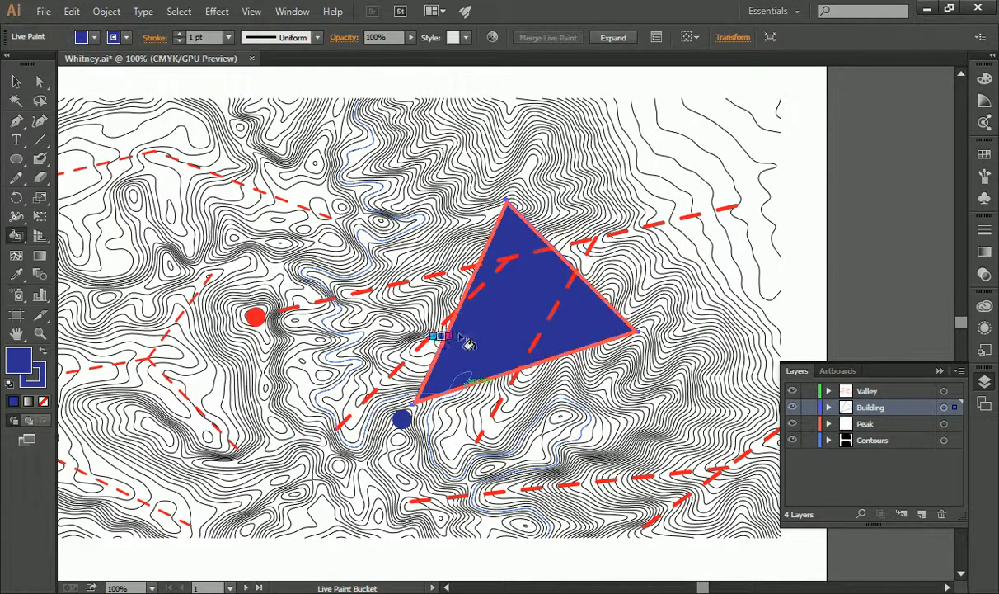
left_click(16, 81)
left_click(486, 247)
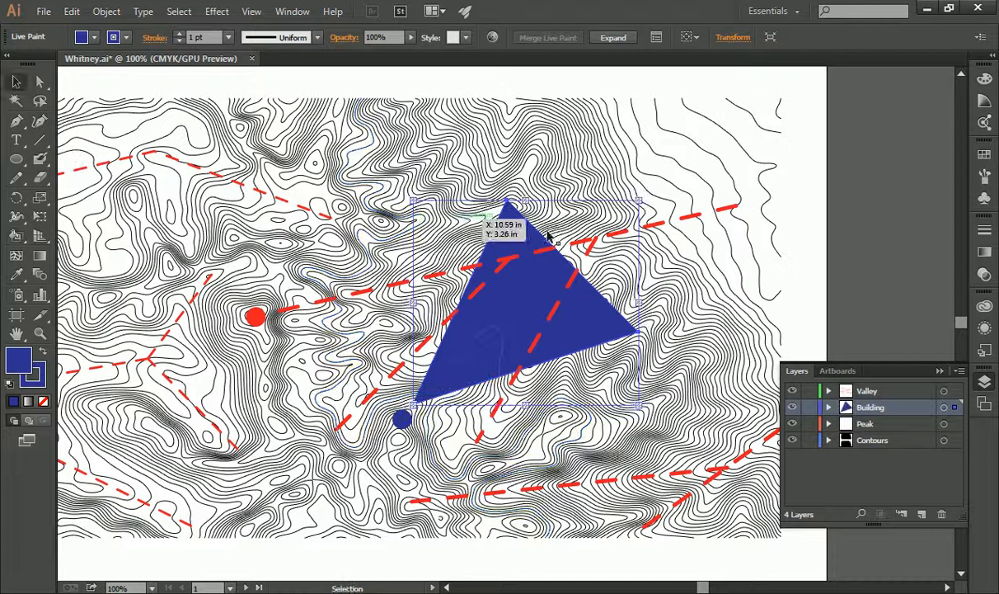
left_click(808, 161)
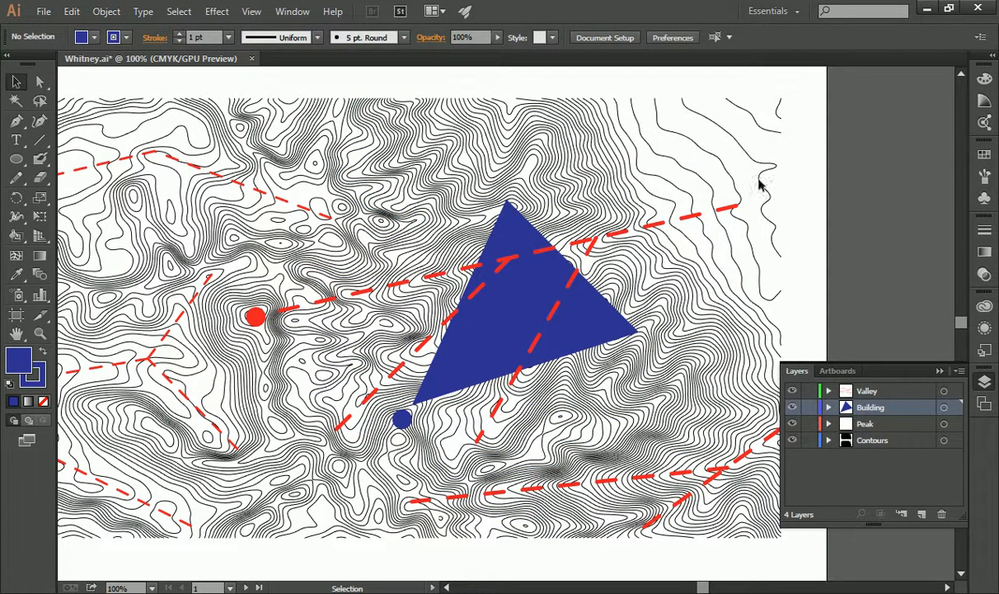
Set the opacity of the blue triangular view area to 20% and deselect it.
left_click(507, 347)
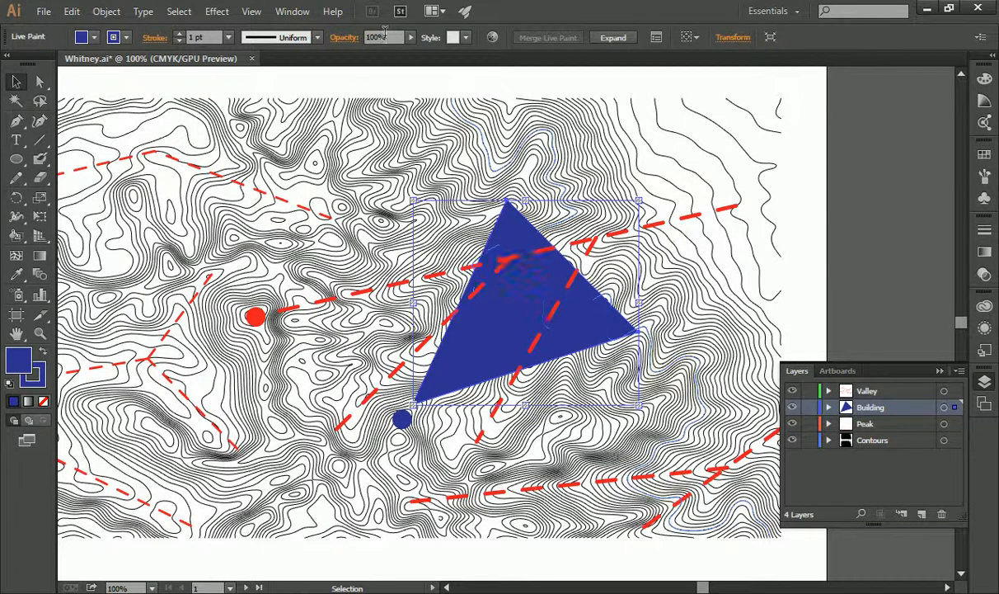
left_click(393, 37)
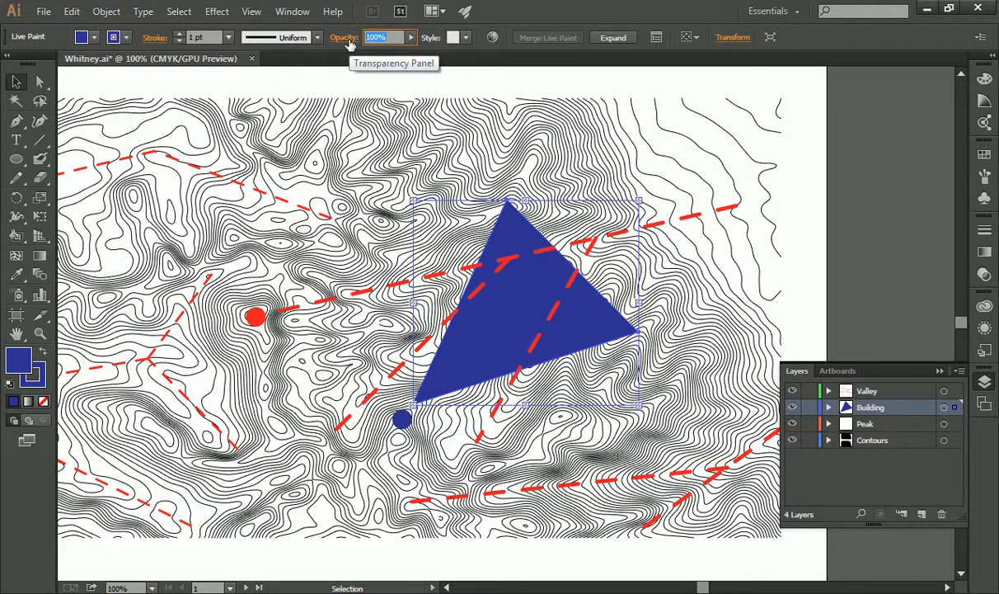
type("20")
left_click(372, 69)
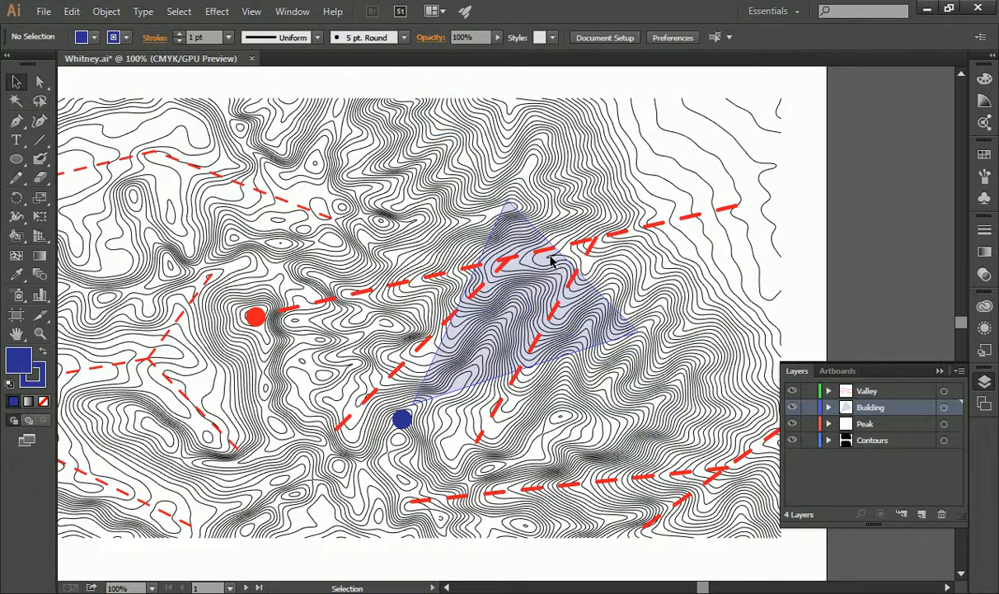
Set the opacity of the blue triangular view area to 30% and deselect it.
left_click(526, 249)
left_click(390, 32)
type("30")
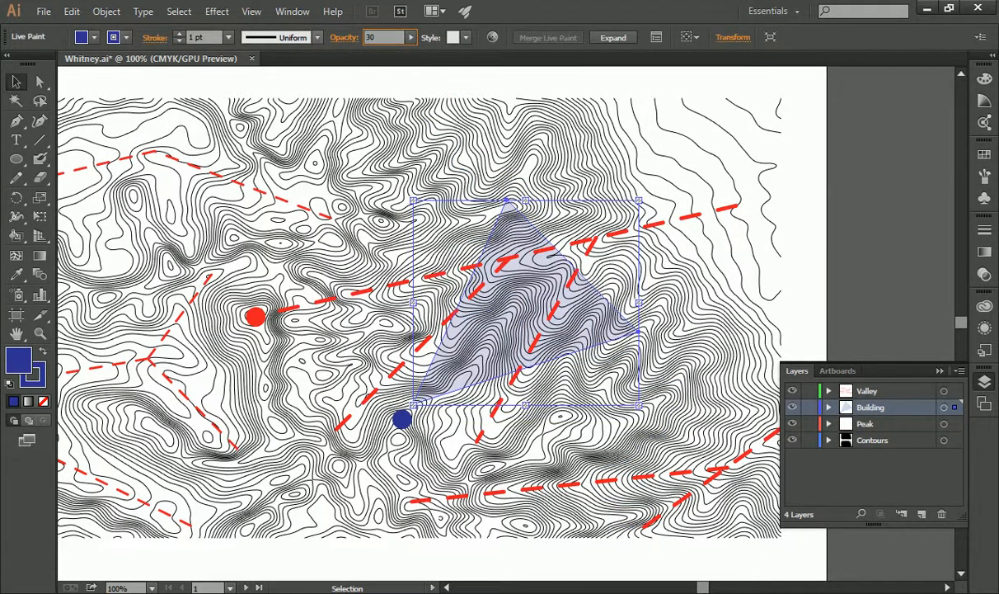
left_click(449, 97)
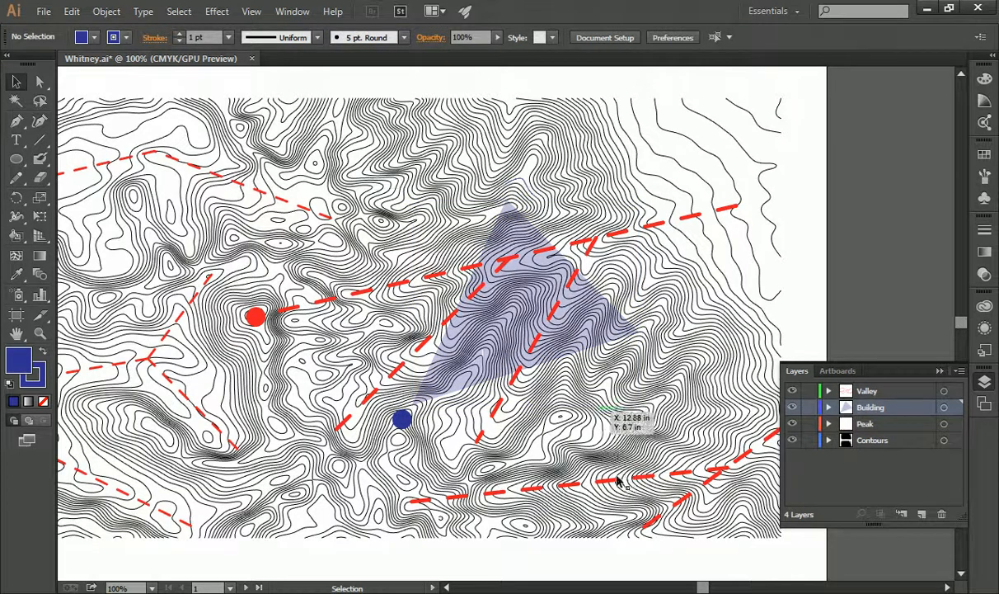
scroll(602, 334, "down", 1)
scroll(606, 342, "up", 2)
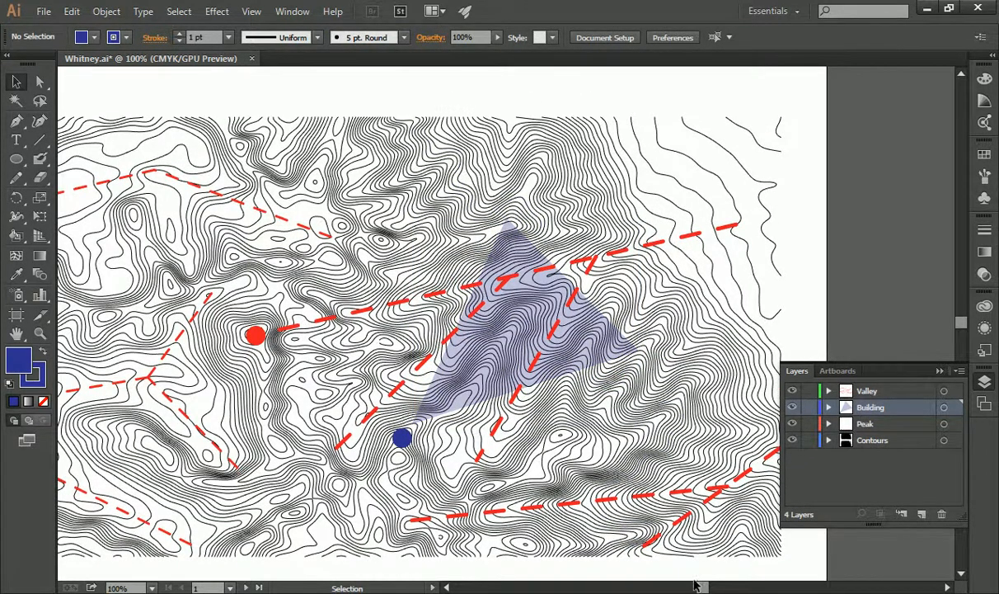
Duplicate the translucent blue triangular view area and place the copy over the red peak dot.
scroll(691, 583, "left", 5)
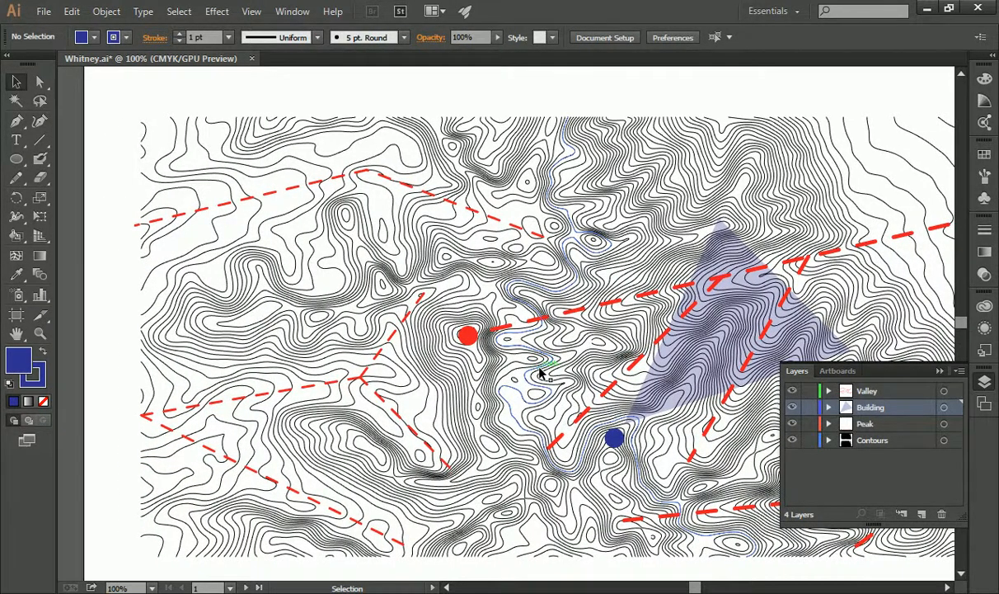
left_click(714, 363)
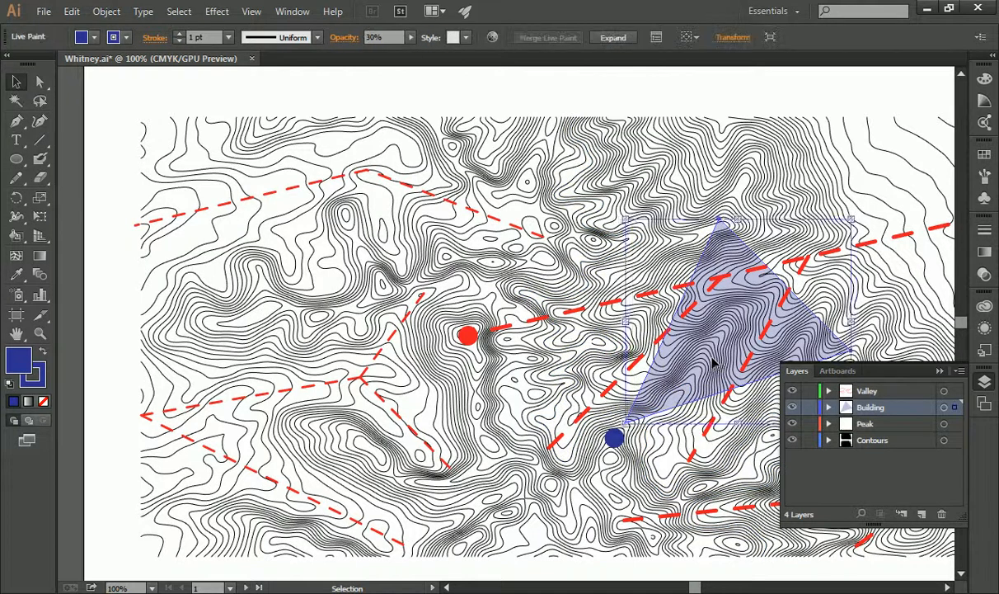
left_click_drag(715, 363, 481, 363)
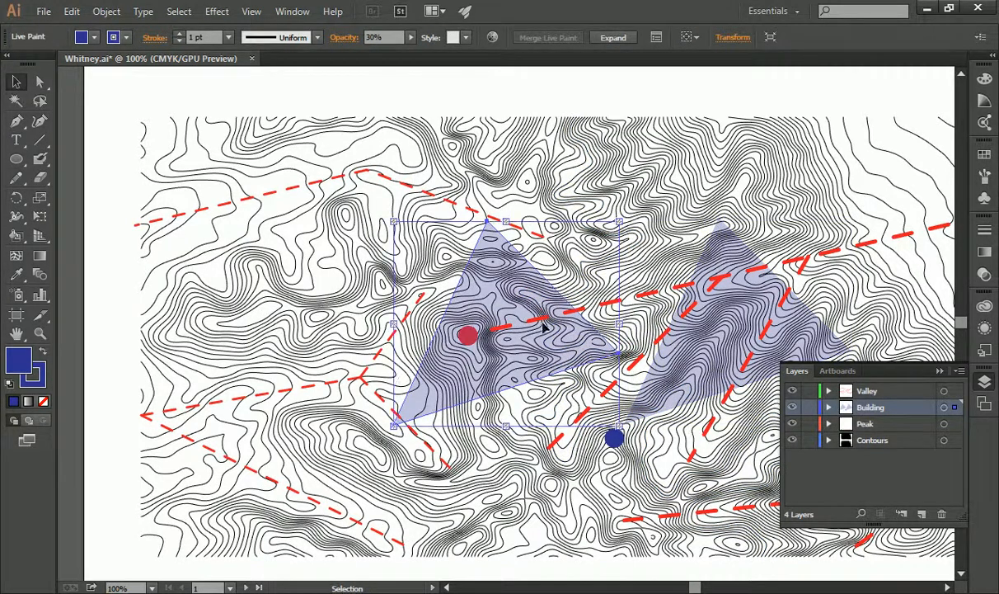
Rotate and reposition the copied view area so one corner points at the blue building dot, and deselect it.
left_click_drag(542, 328, 530, 318)
left_click_drag(612, 316, 554, 376)
left_click_drag(595, 221, 526, 362)
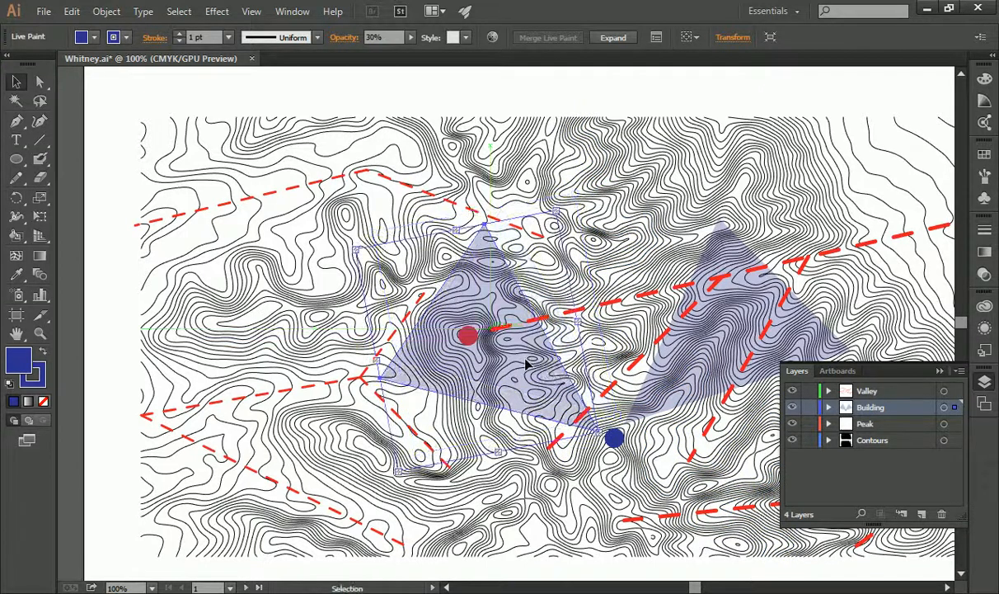
left_click(535, 98)
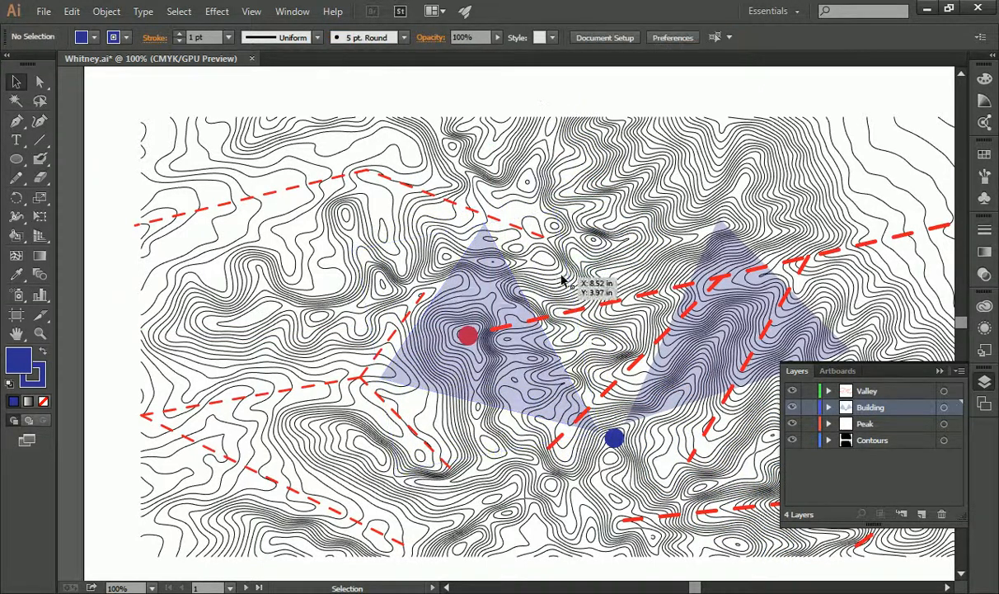
left_click(39, 333)
left_click(490, 233, "alt")
scroll(616, 331, "down", 2)
scroll(659, 339, "up", 1)
left_click(723, 339)
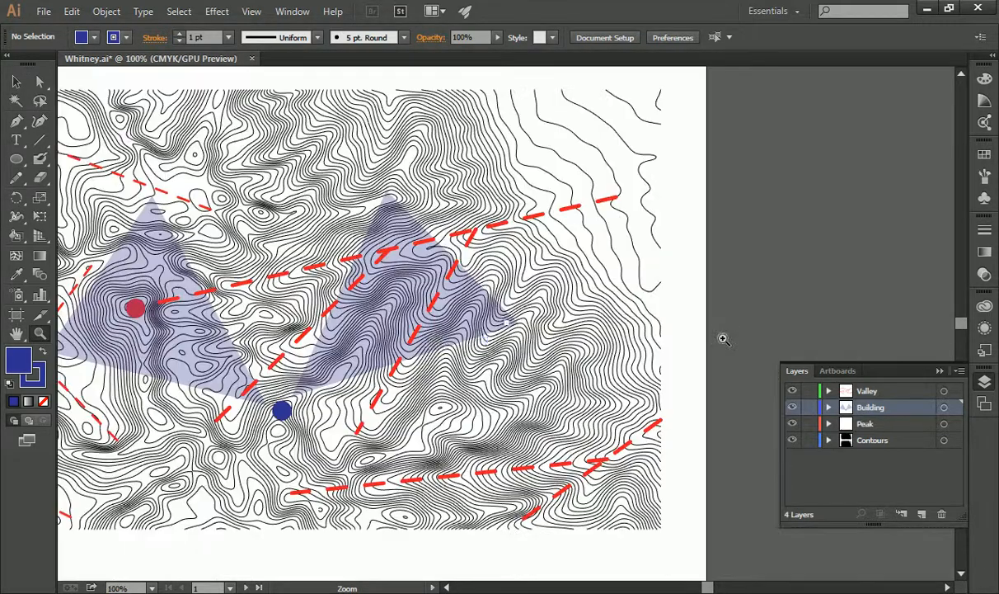
left_click_drag(720, 589, 697, 587)
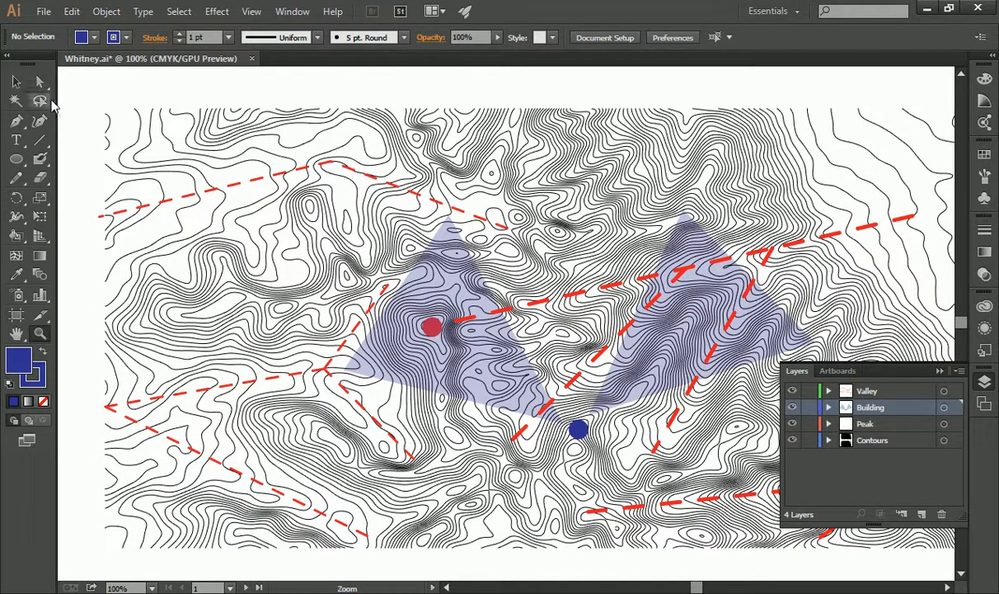
left_click(16, 81)
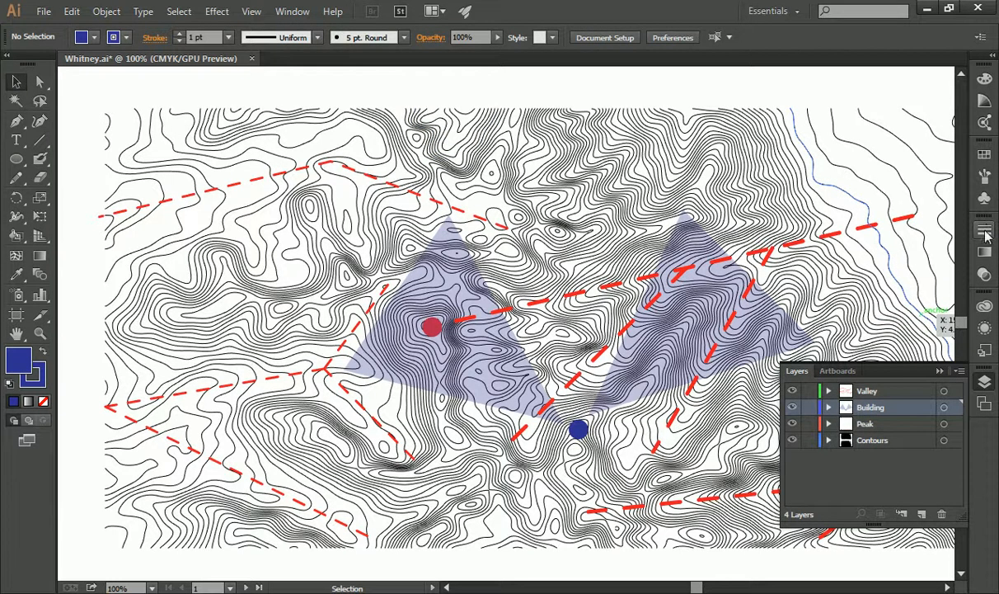
Set up the Line Segment tool with no fill and a 5 pt dark blue dashed stroke with 12 pt dashes.
left_click(40, 140)
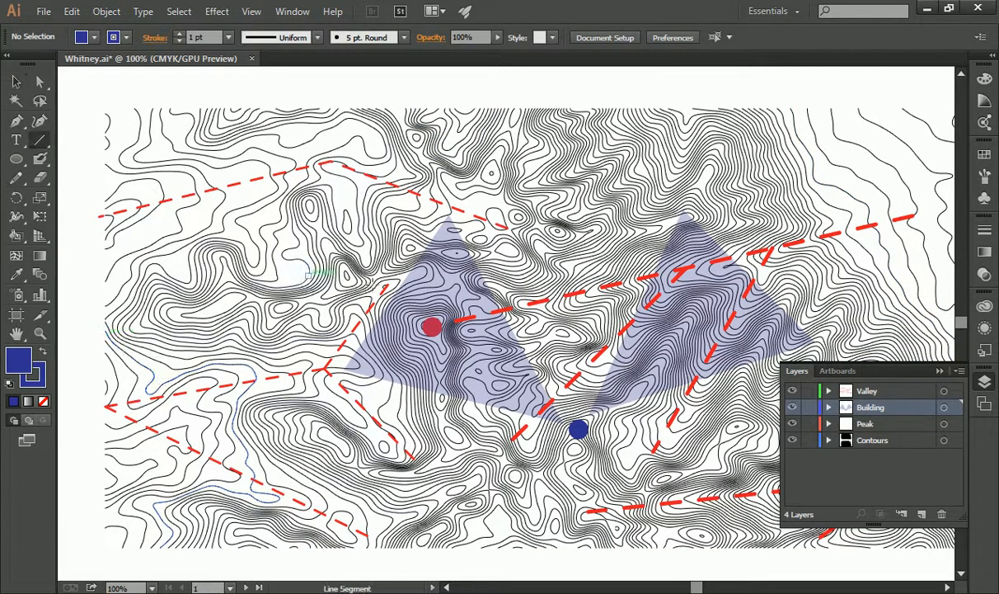
left_click(94, 37)
left_click(11, 65)
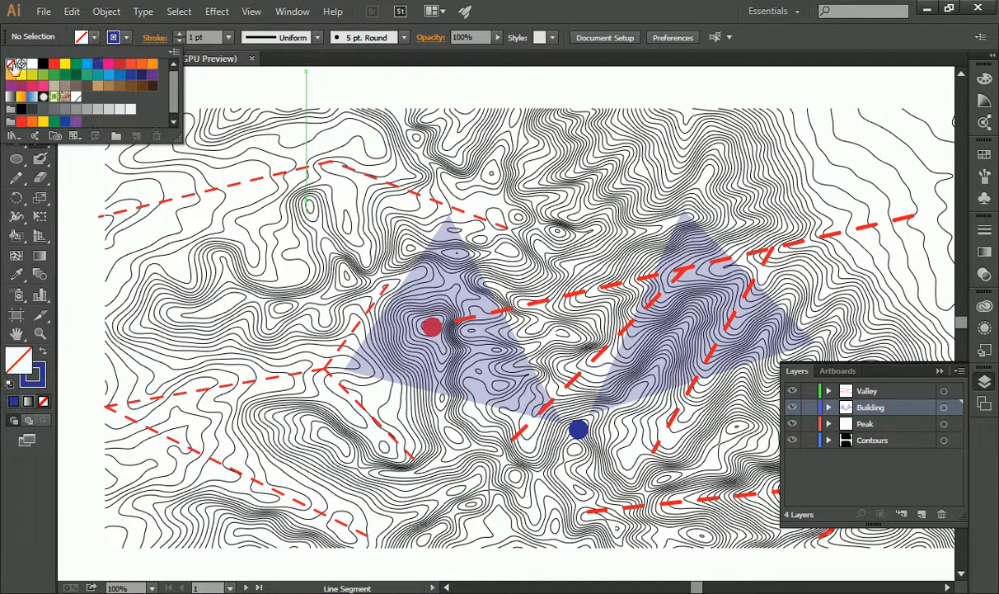
left_click(192, 30)
left_click(179, 34)
left_click(179, 34)
left_click(179, 34)
left_click(179, 34)
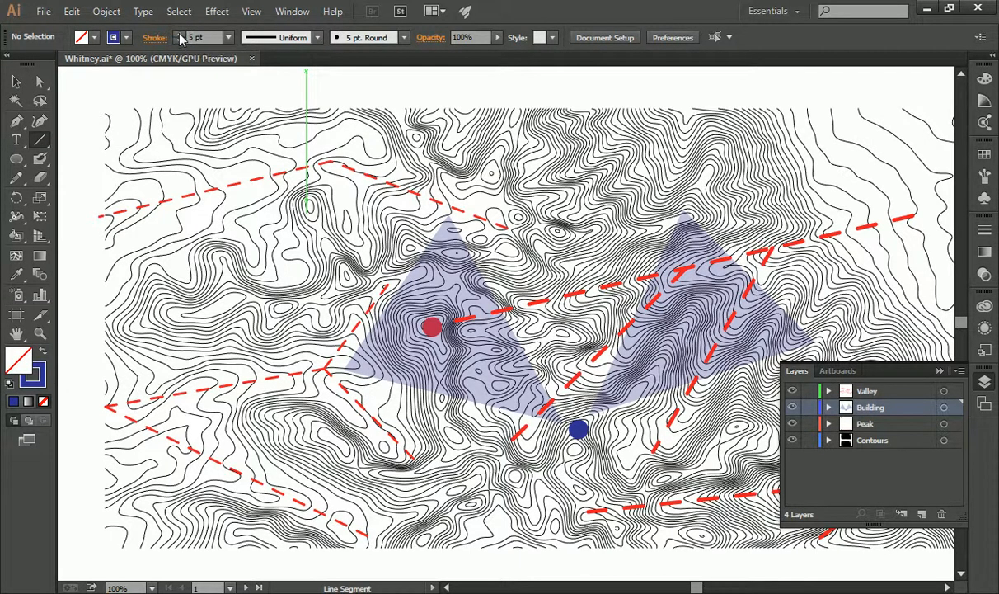
left_click(985, 232)
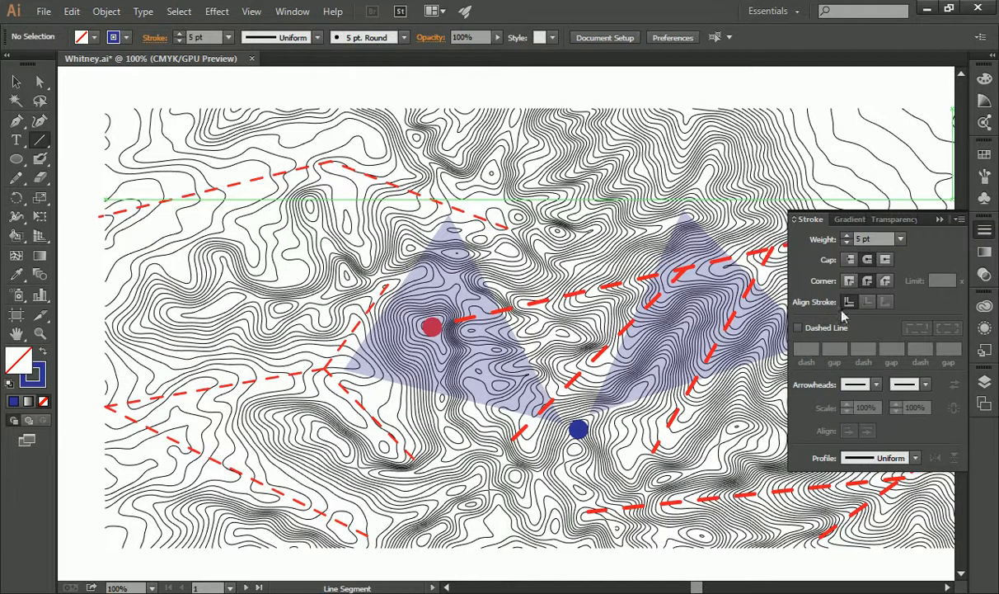
left_click(799, 327)
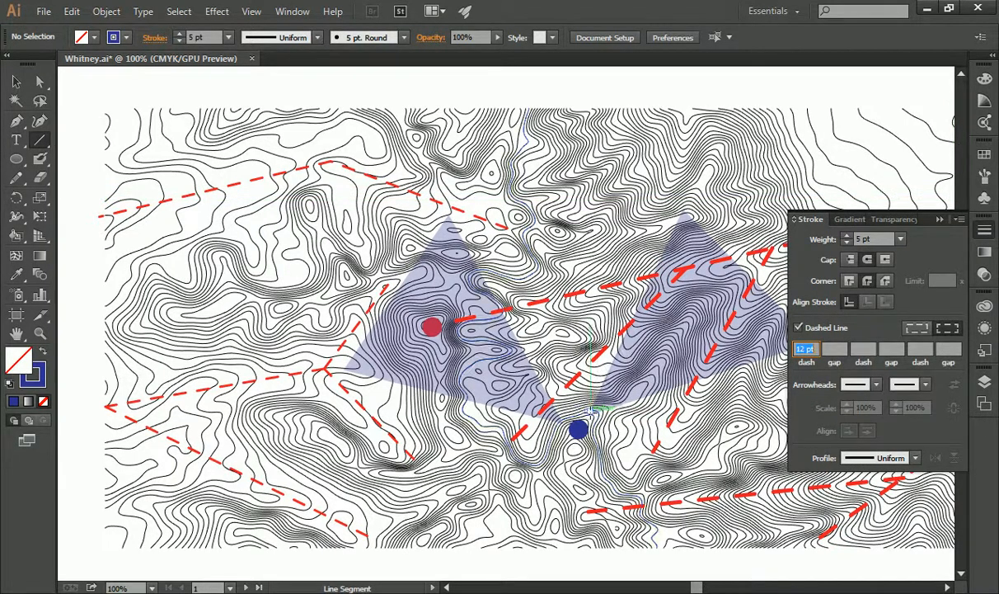
Draw two dashed sight lines from the blue building dot through the middle of each triangular view area, and deselect.
left_click_drag(589, 412, 747, 282)
left_click_drag(577, 427, 391, 295)
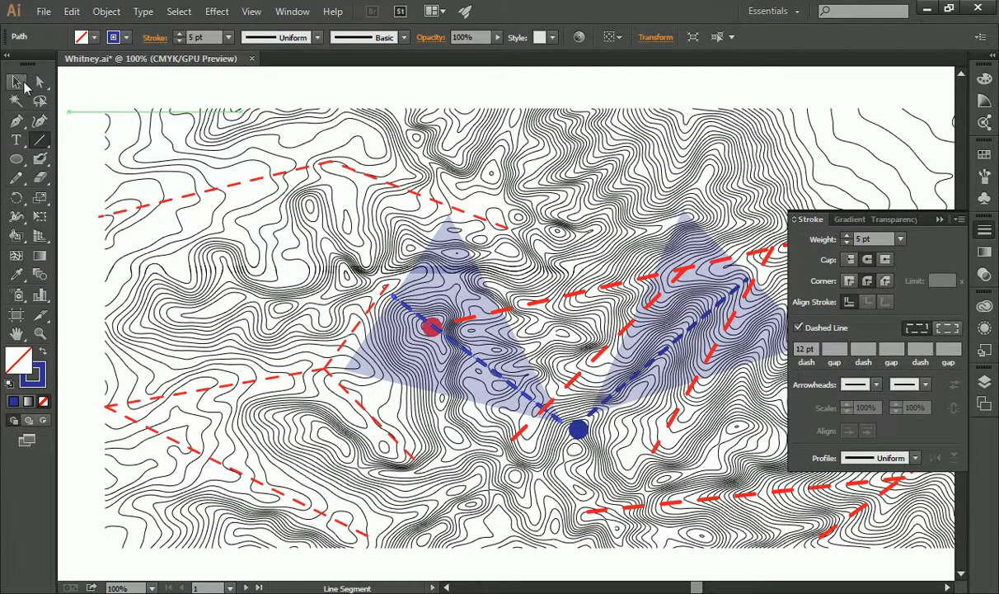
left_click(17, 82)
left_click(216, 85)
left_click(40, 333)
left_click(478, 295, "alt")
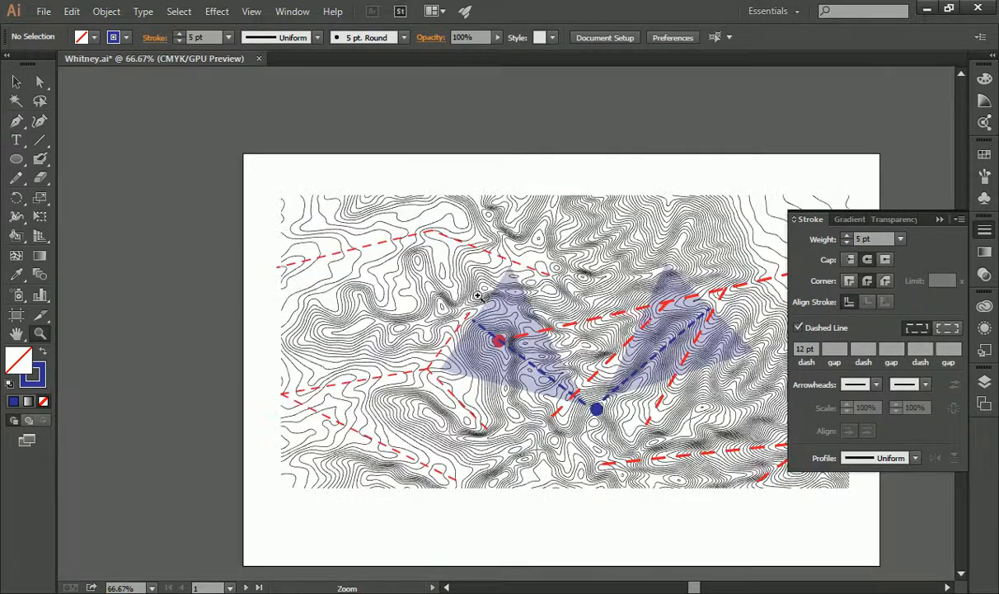
left_click_drag(697, 587, 698, 587)
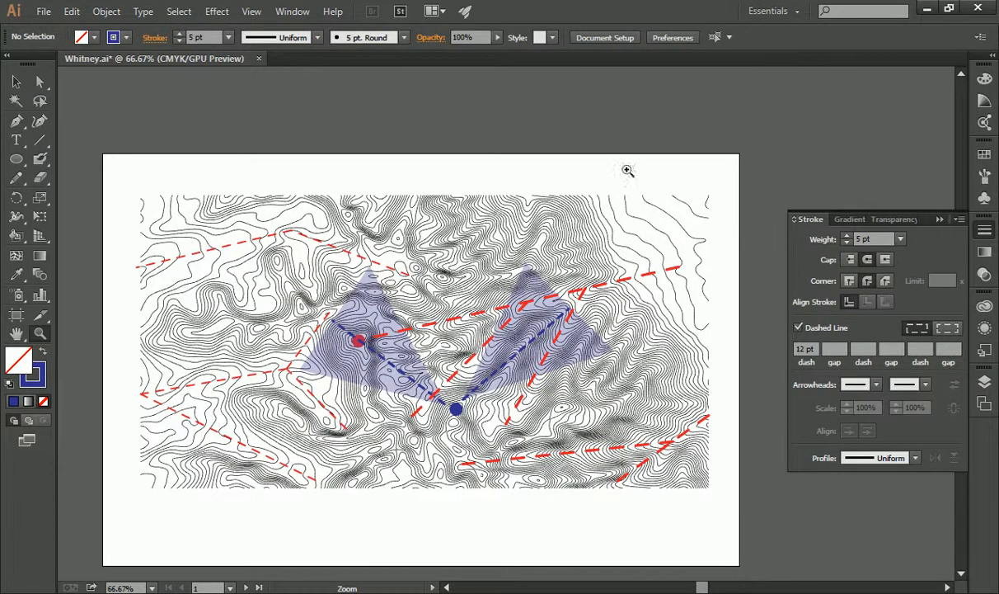
left_click(16, 81)
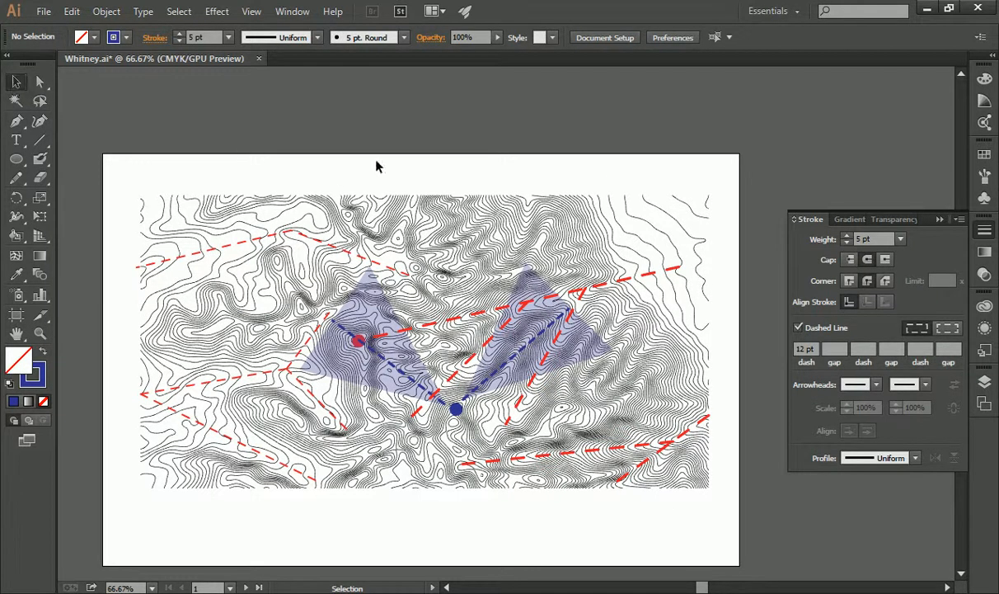